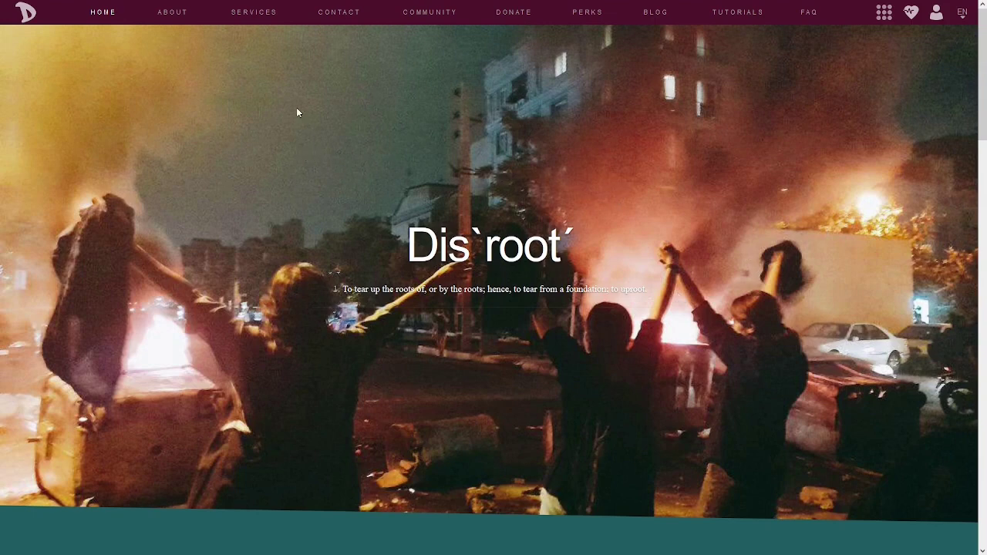
- Open the Calls page among Disroot's services and go to its Jitsi introduction
mouse_move(254, 12)
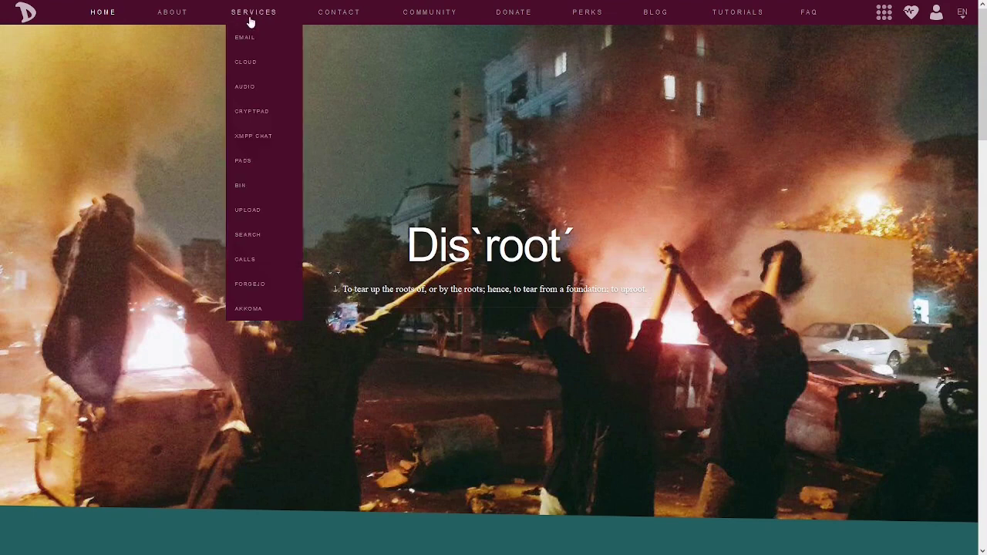
click(245, 261)
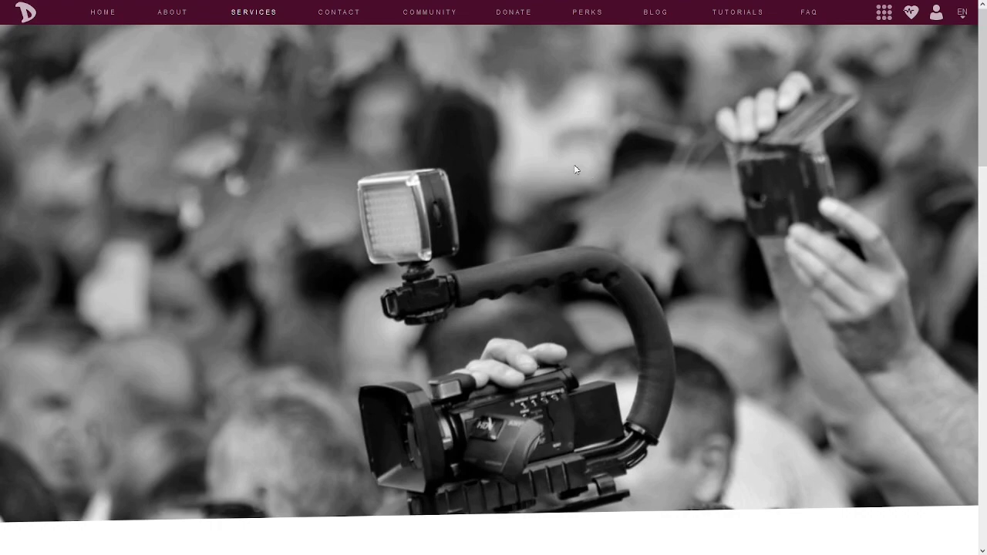
scroll(573, 164, down, 6)
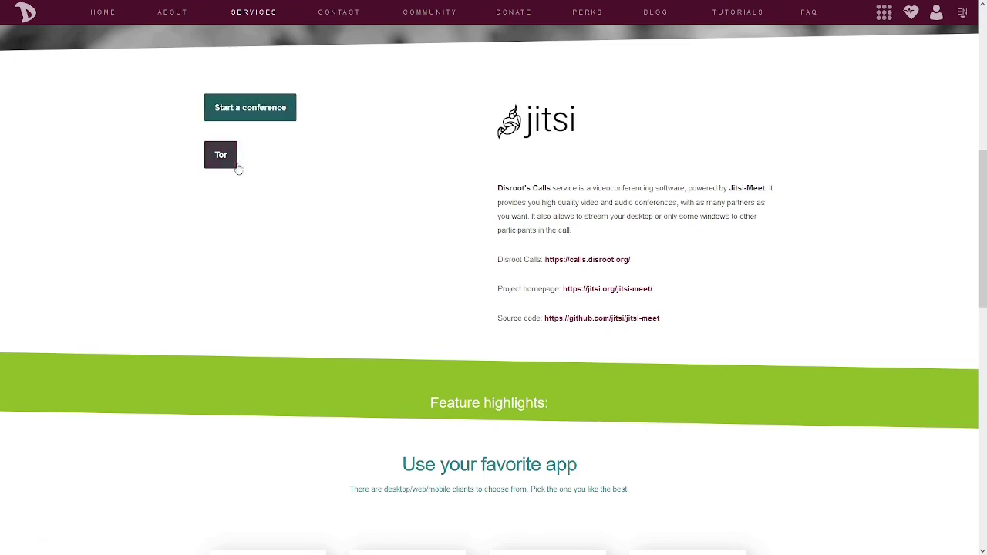
- Read the Calls feature highlights, from the available Jitsi apps and account-free use to custom links and chat
scroll(348, 269, down, 1)
scroll(344, 264, down, 3)
scroll(193, 177, down, 1)
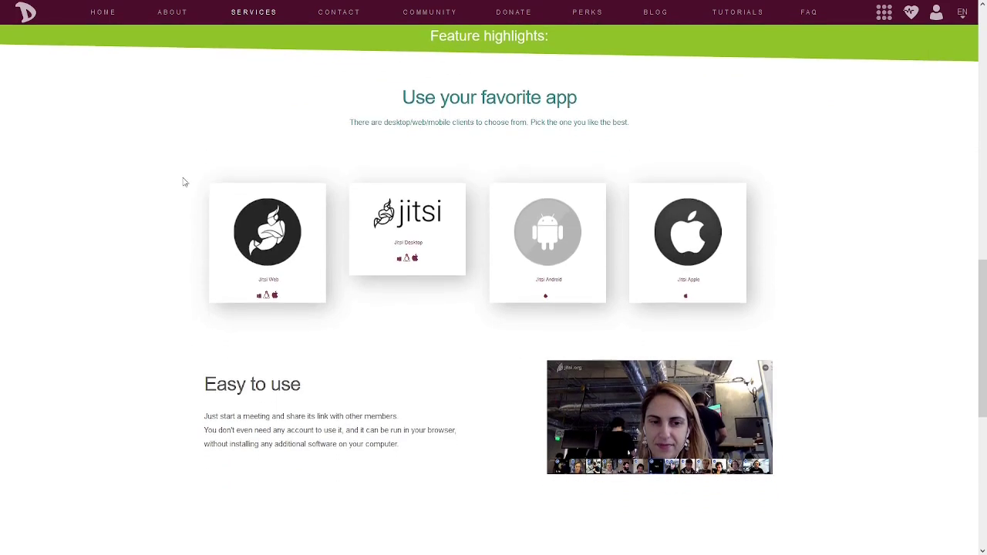
drag(399, 99, 587, 104)
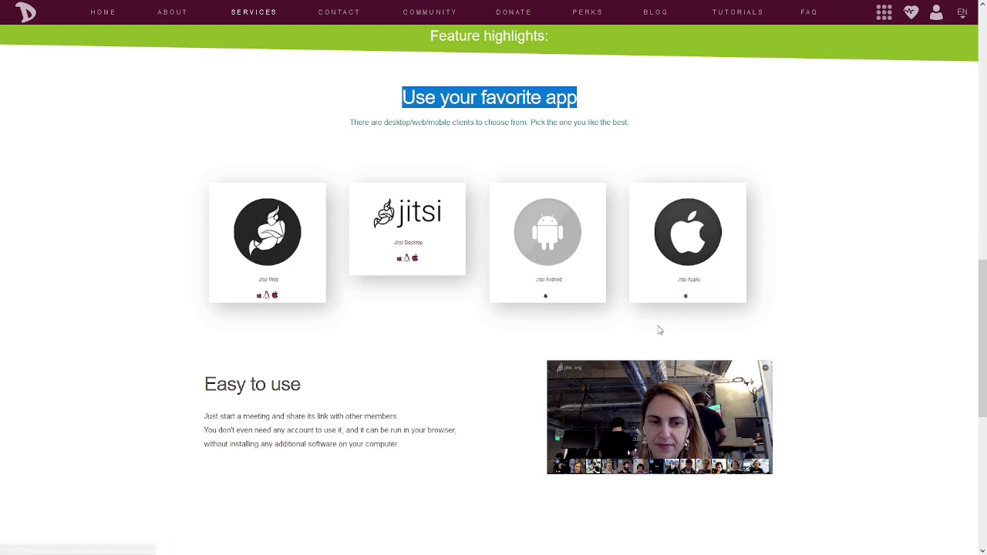
scroll(217, 368, down, 2)
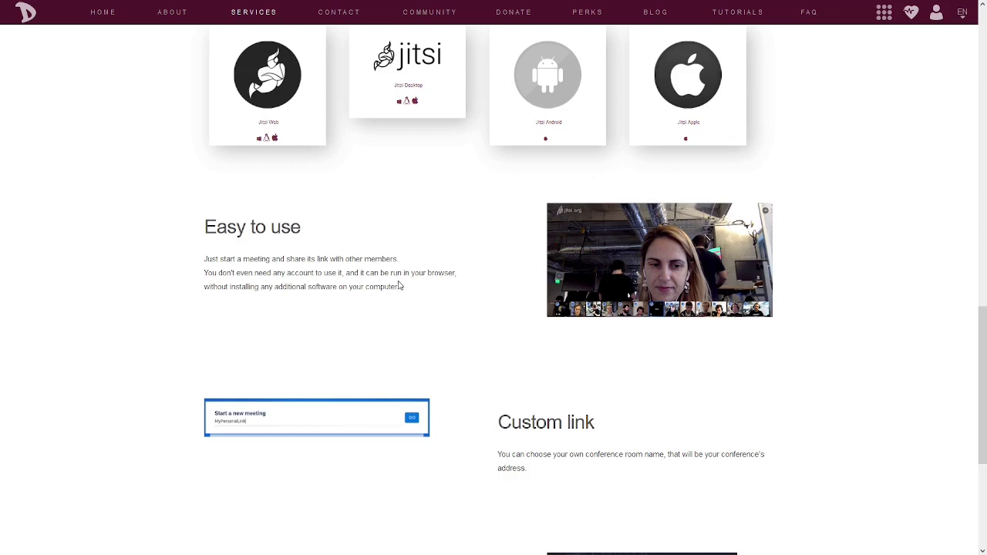
drag(205, 275, 341, 274)
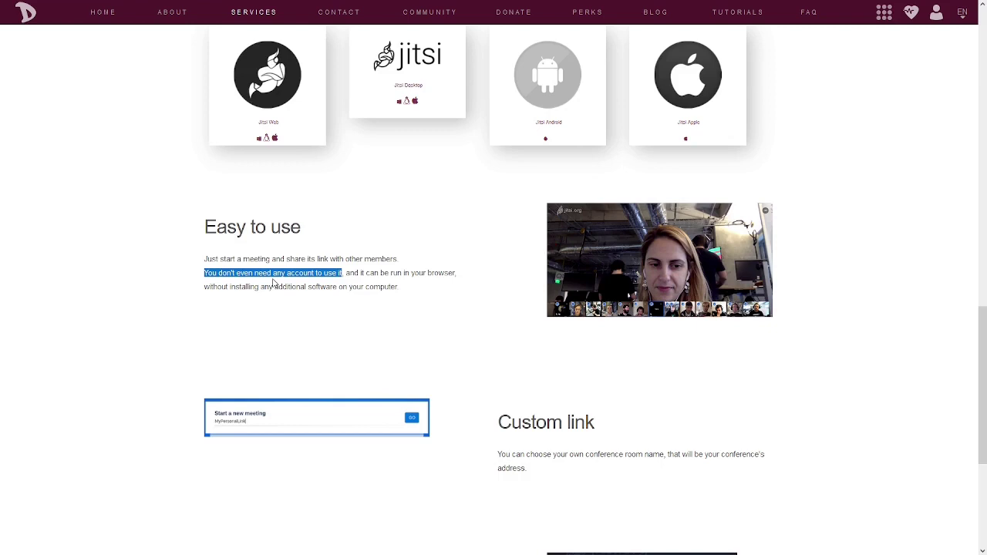
scroll(189, 287, down, 3)
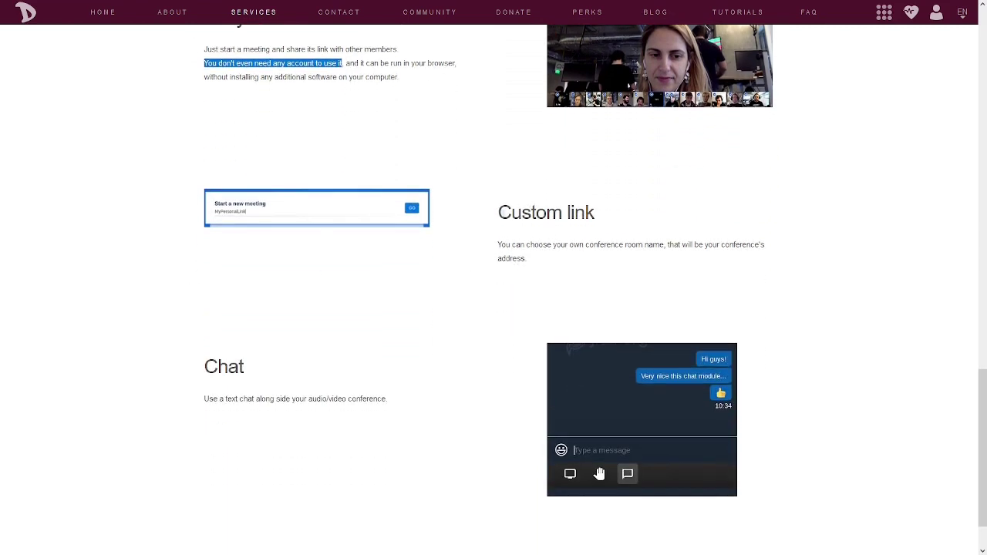
drag(498, 212, 608, 216)
click(607, 218)
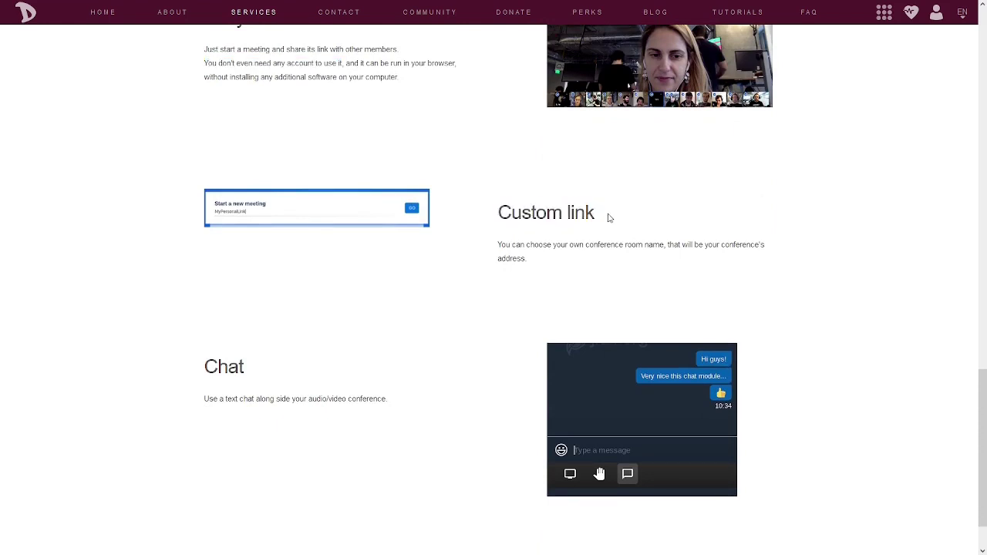
scroll(254, 291, down, 1)
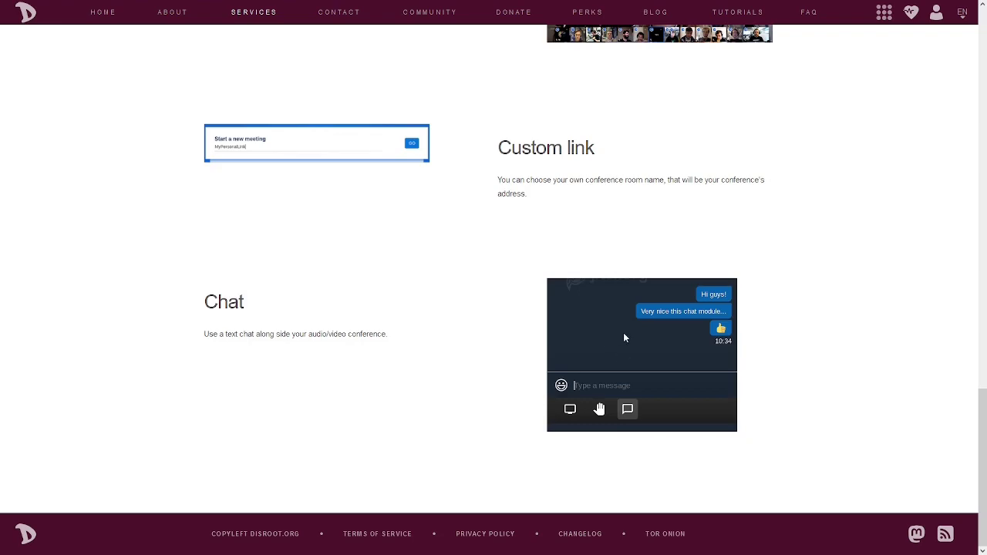
- Return to the Jitsi introduction on the Calls page and start a conference
scroll(625, 338, up, 12)
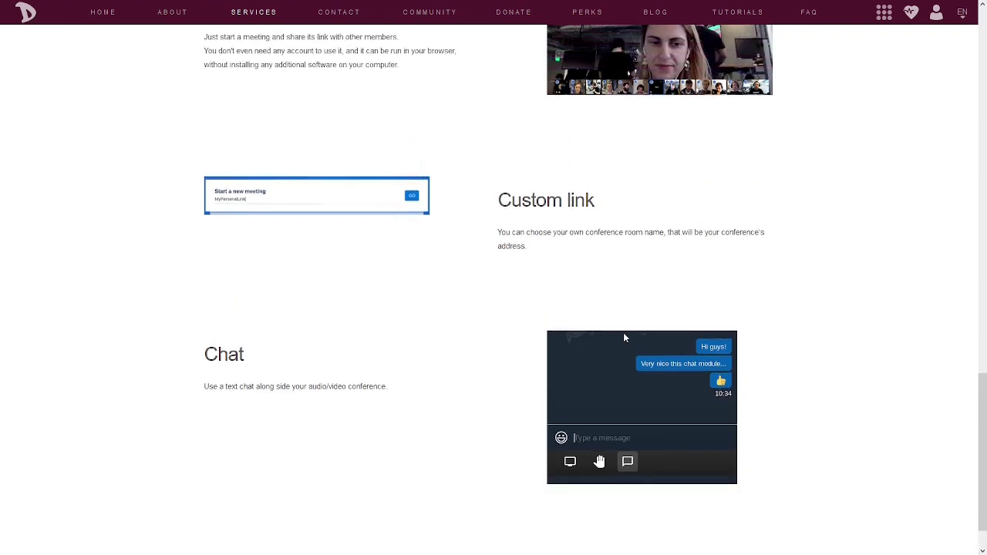
scroll(549, 355, up, 2)
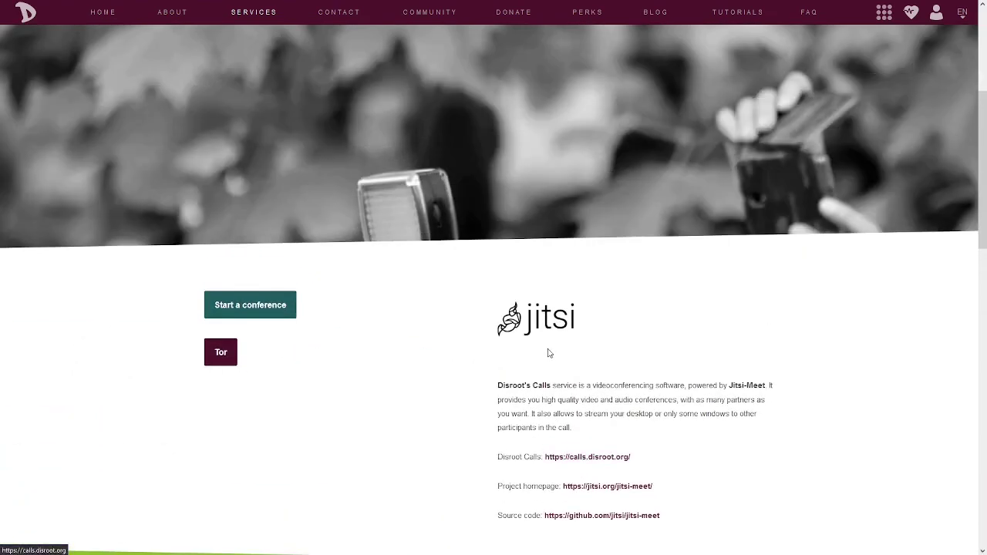
scroll(501, 344, down, 2)
scroll(469, 341, up, 1)
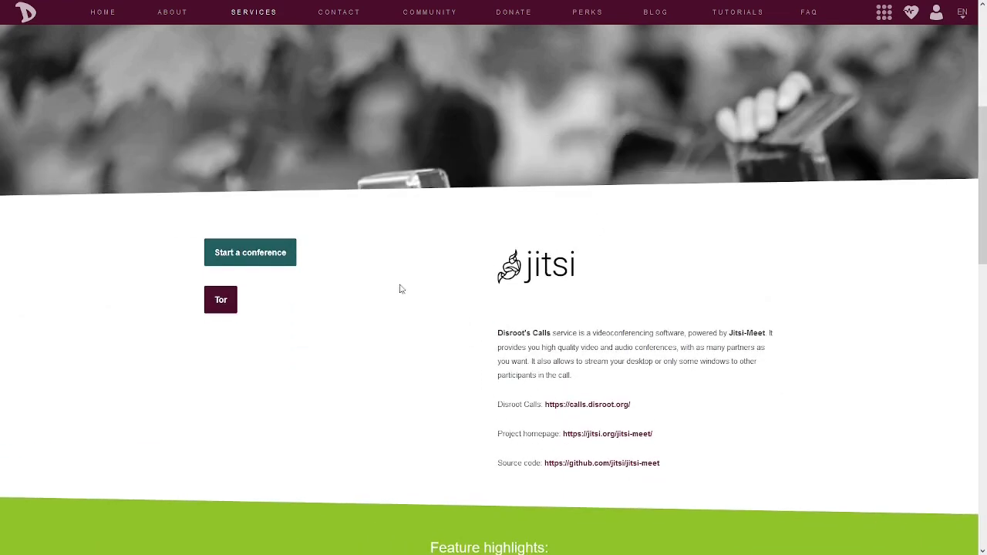
scroll(360, 291, up, 3)
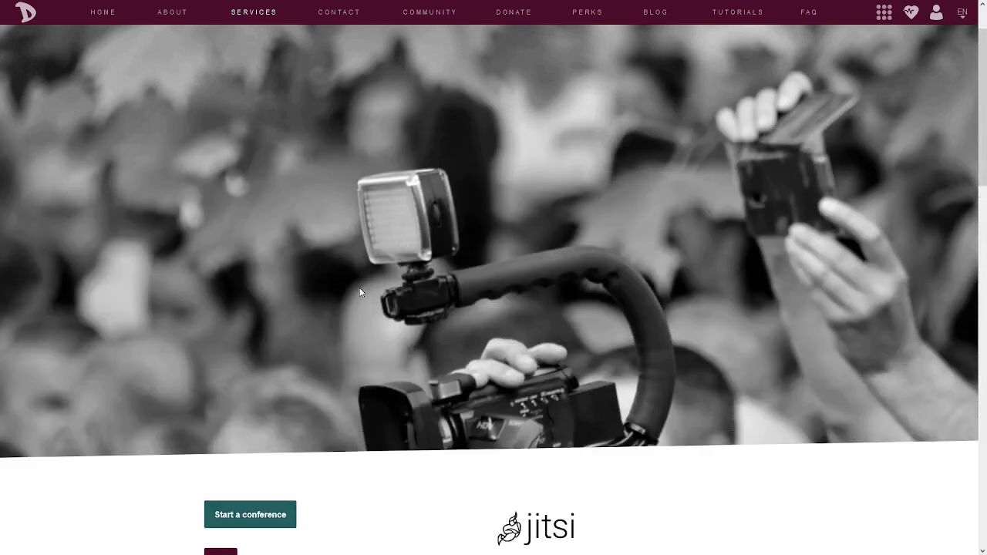
scroll(359, 291, down, 5)
scroll(359, 291, down, 1)
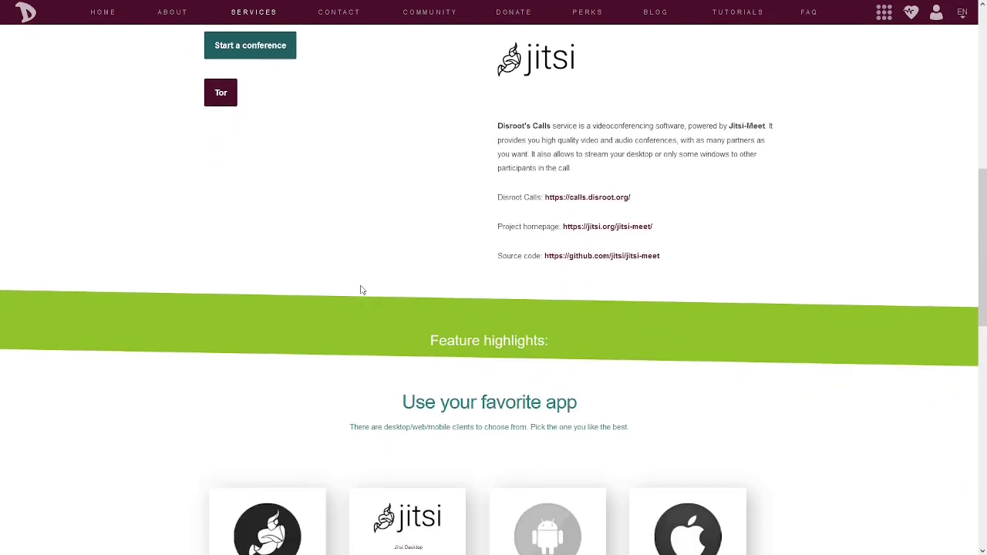
click(249, 45)
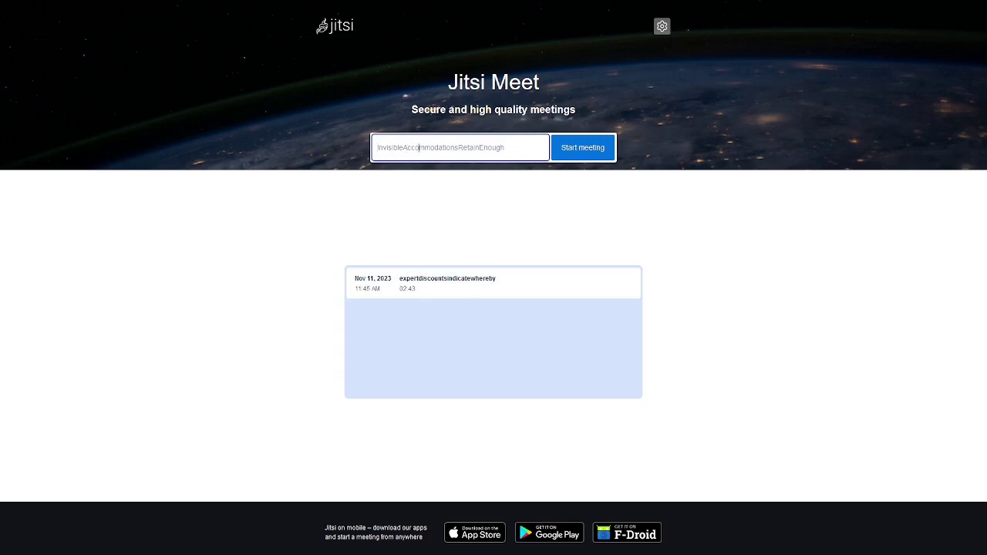
- Enter "jhkjhkjshdkfjhdk" as a custom meeting name and clear the field again
text(jhkjhkjshdkfjhdk)
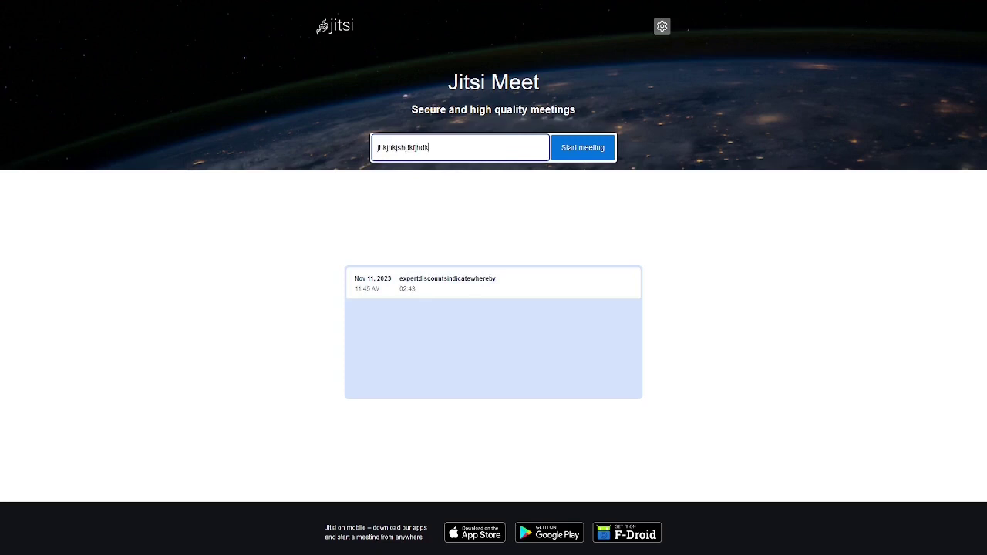
key(ctrl+a)
key(BackSpace)
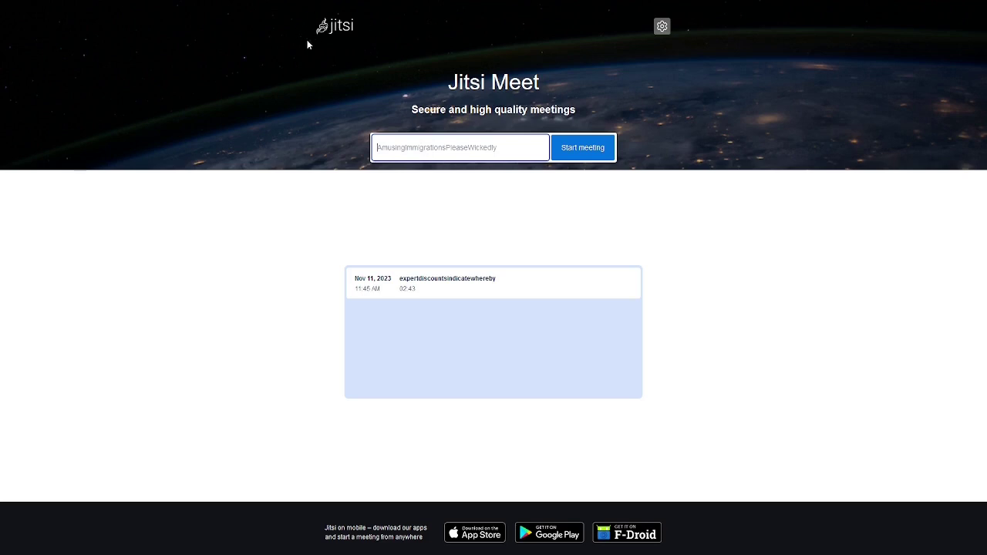
- Open the Jitsi Meet settings and check the video preview and the microphone selection
click(666, 33)
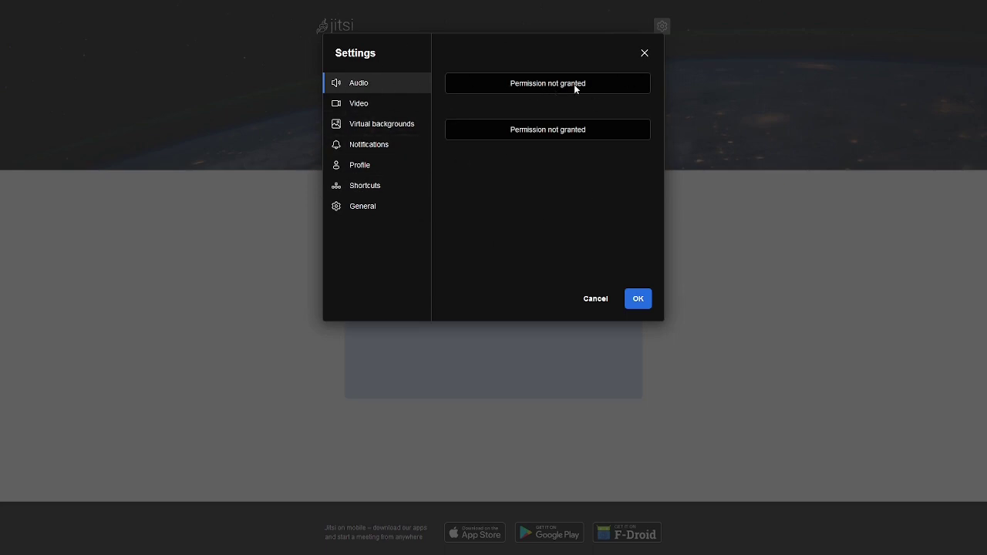
click(356, 104)
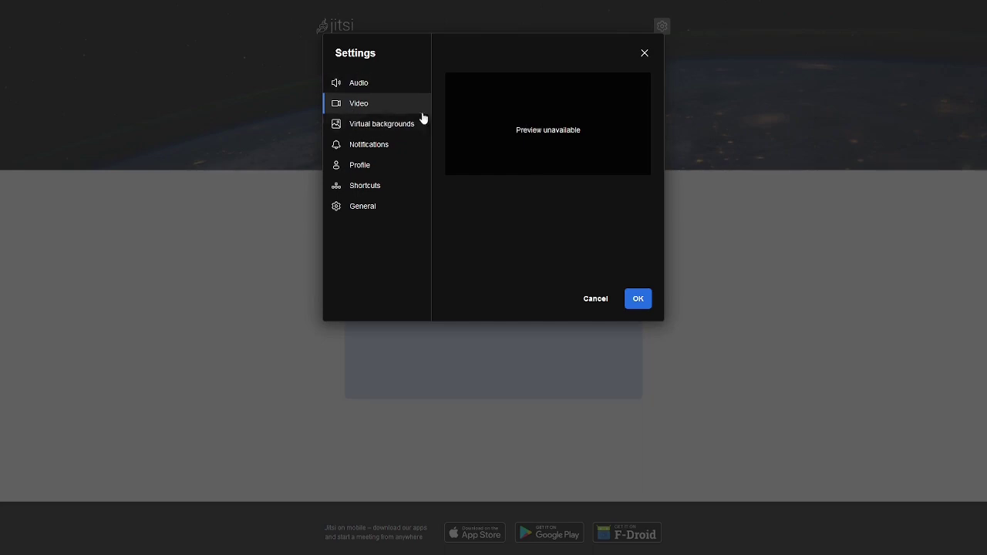
click(359, 85)
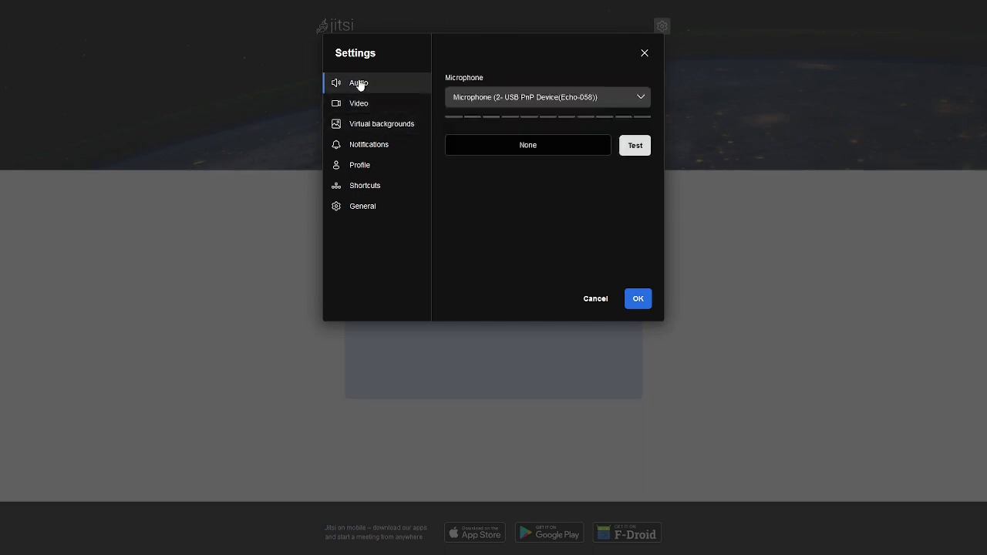
click(543, 103)
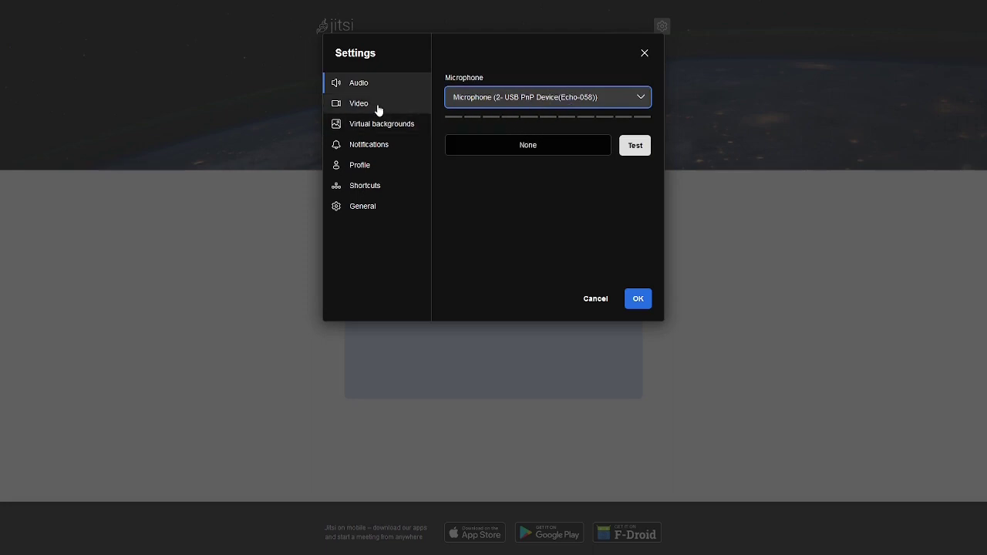
- Test the audio output several times in the audio settings
click(635, 151)
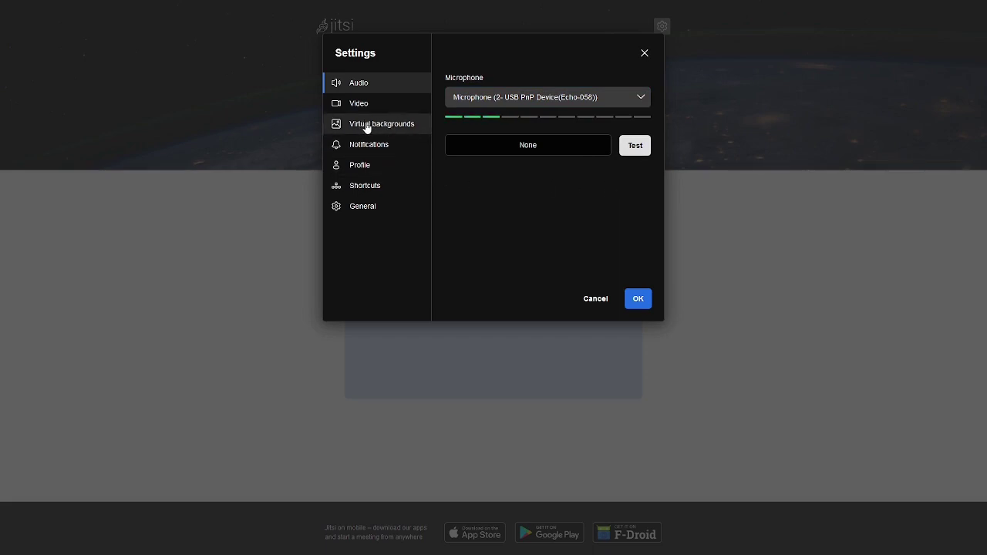
click(634, 146)
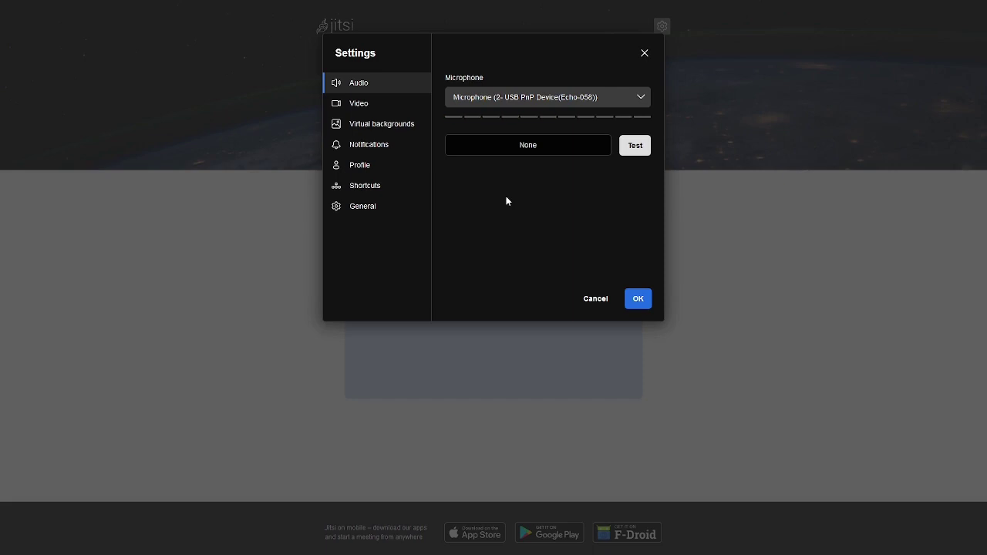
click(639, 150)
- Check the video settings and try to view the virtual background options, reopening the settings for each attempt
click(356, 106)
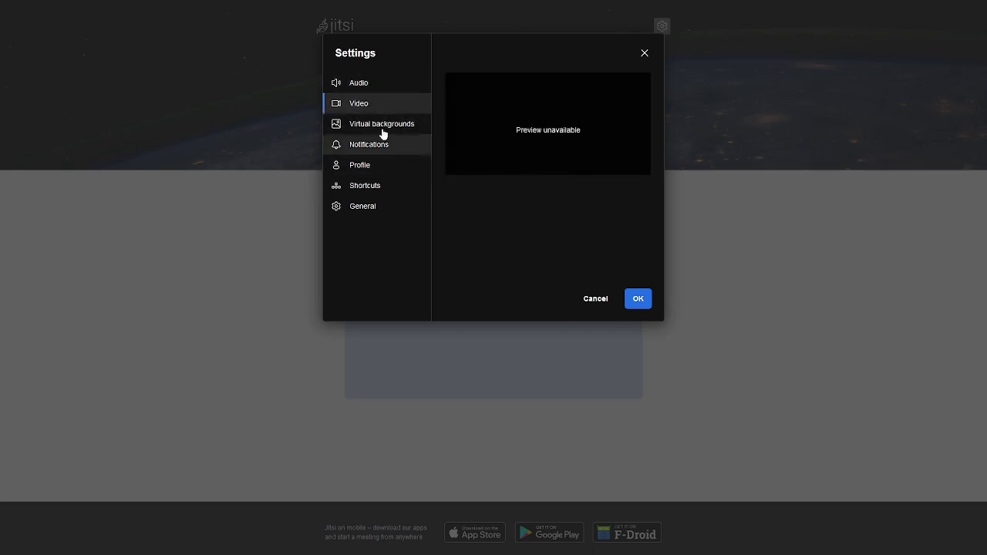
click(359, 124)
key(Escape)
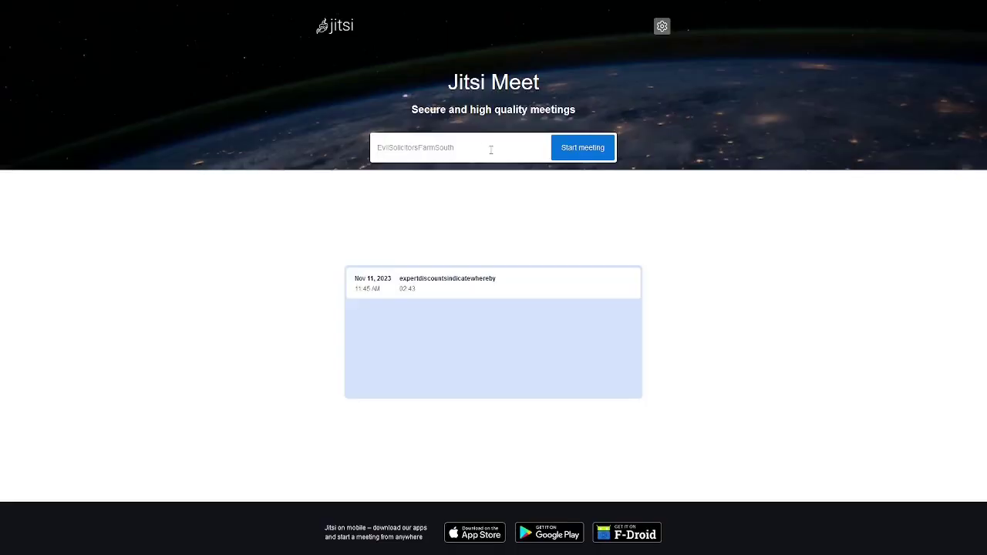
click(662, 26)
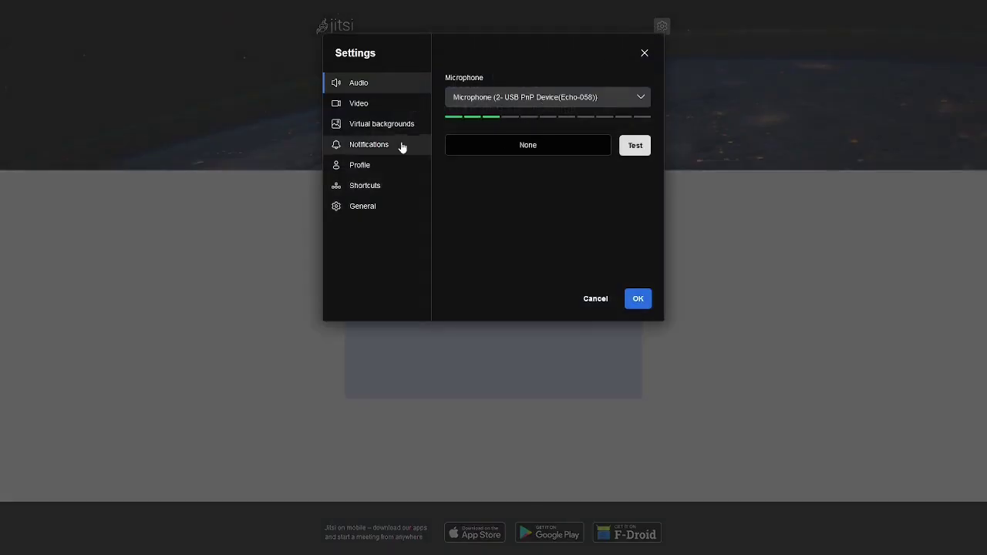
click(378, 125)
key(Escape)
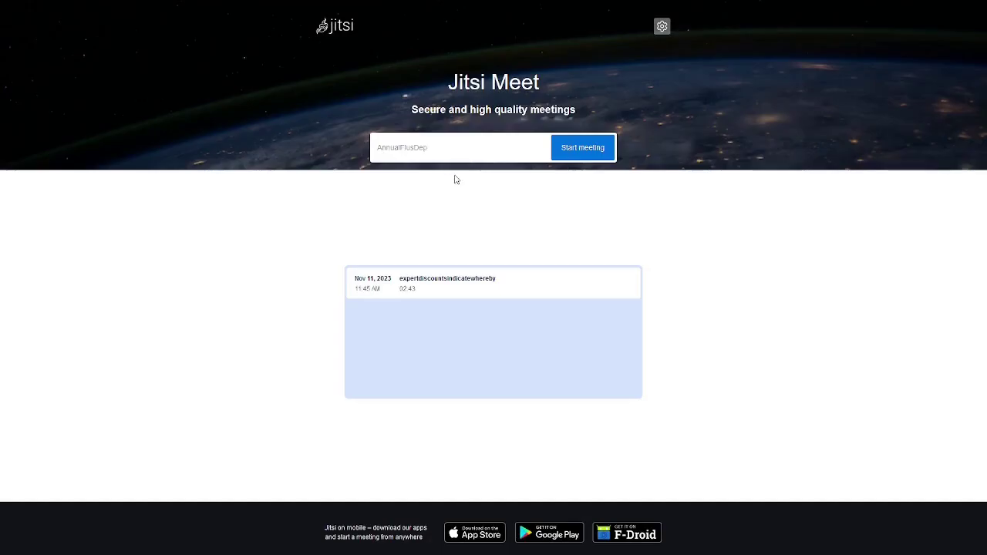
click(662, 27)
click(386, 125)
key(Escape)
- Reopen the settings and review the notification, profile, shortcut and general options
click(662, 27)
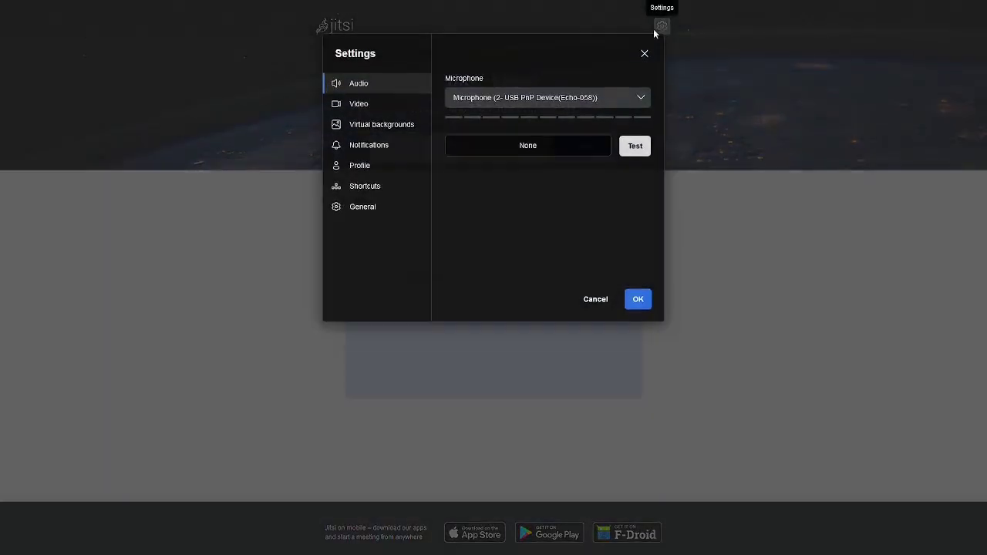
click(369, 147)
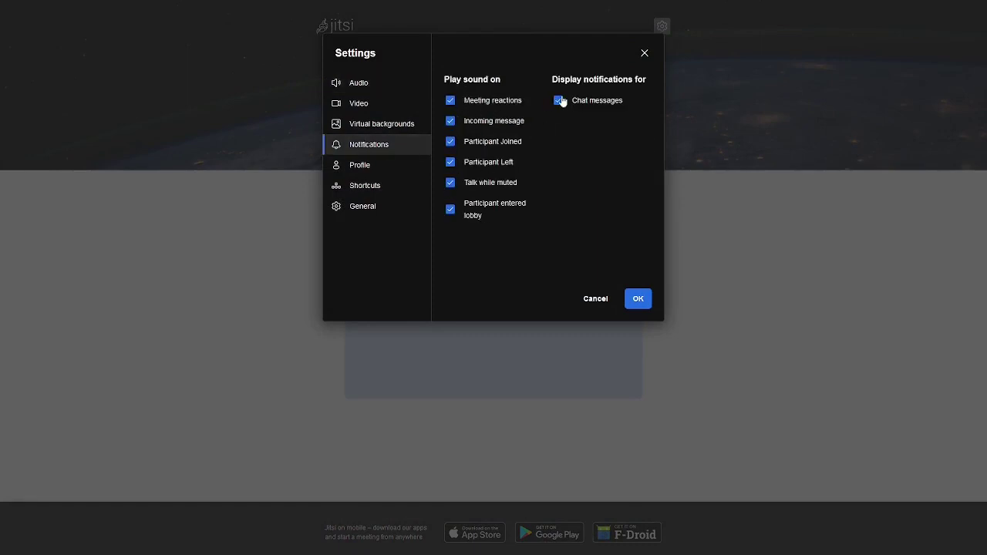
click(368, 170)
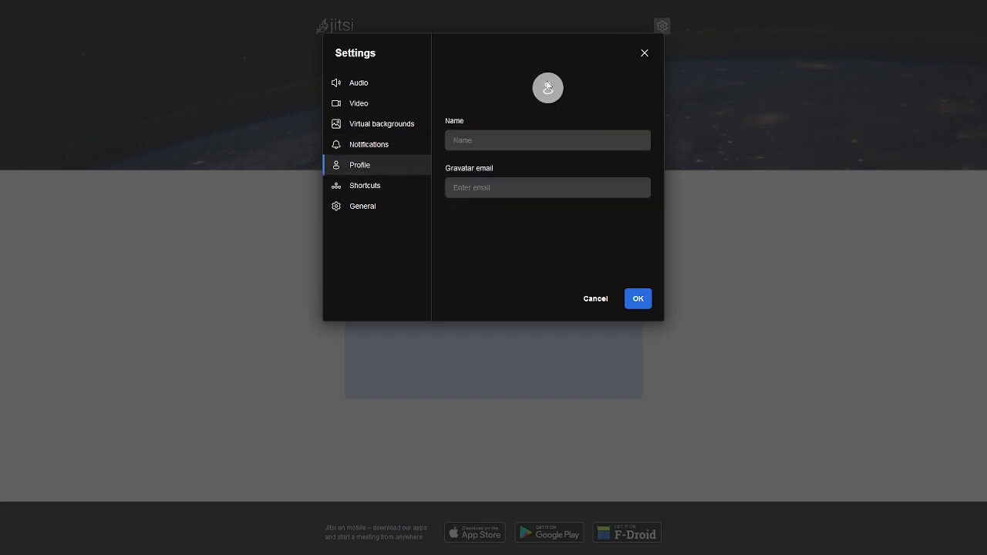
click(484, 139)
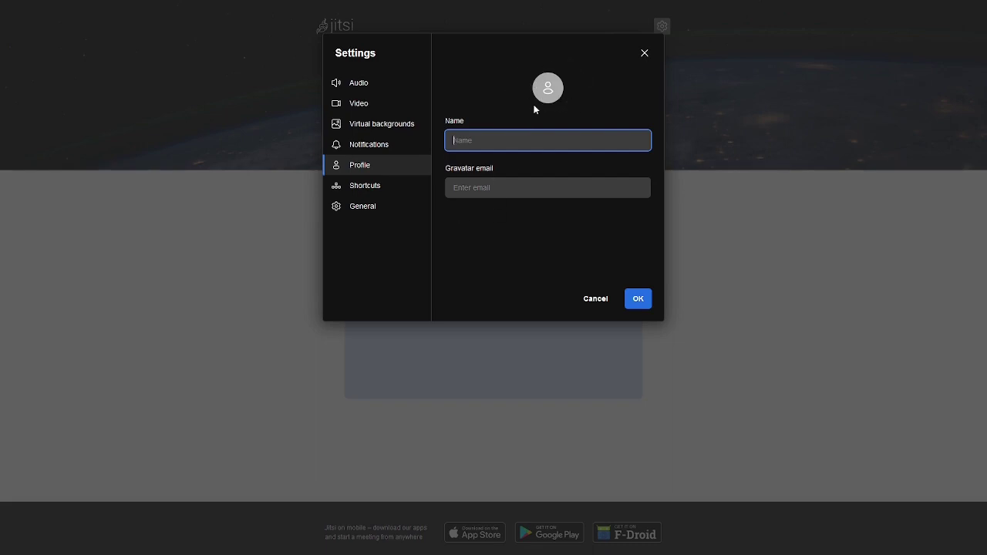
click(460, 186)
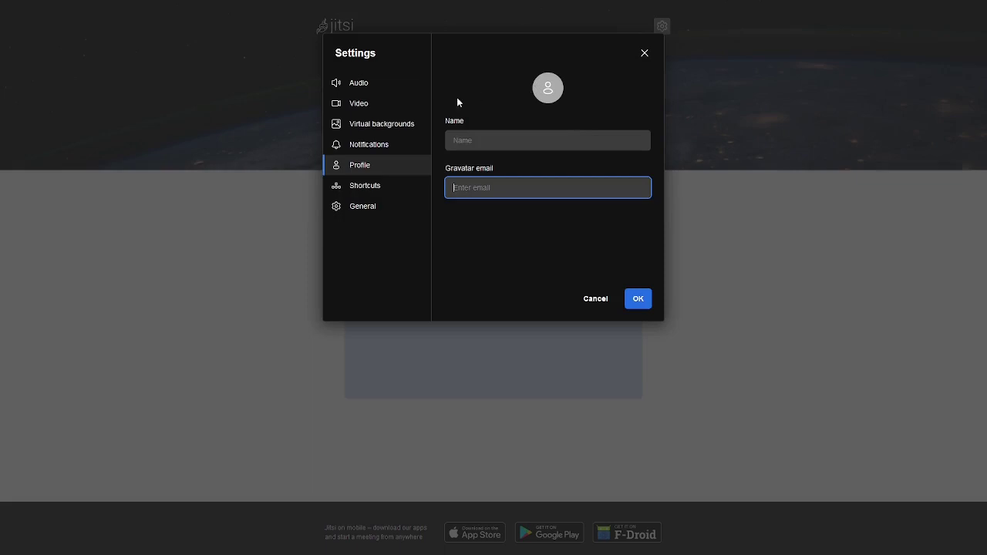
click(360, 191)
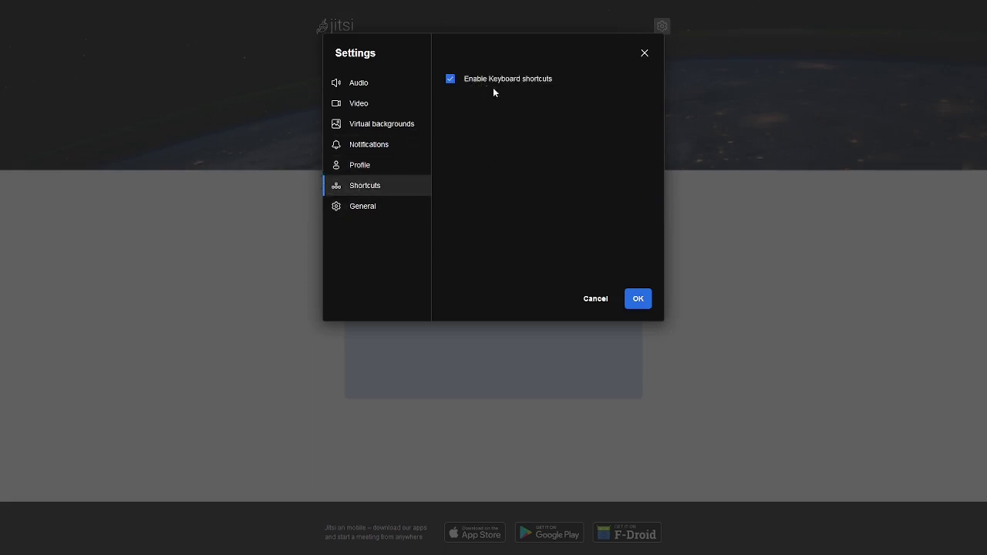
click(363, 213)
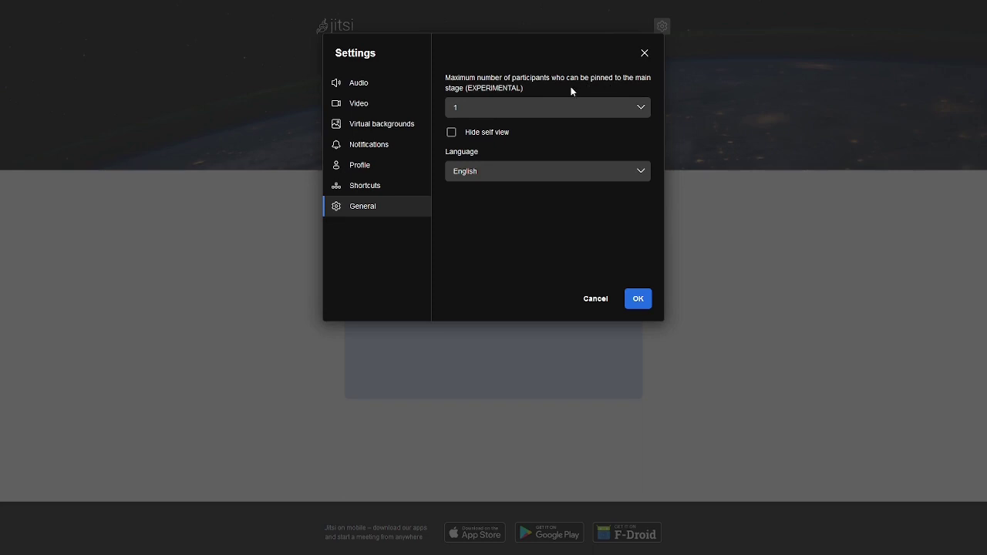
- Check the pinned-participant limit and language choices in the general settings and accept the settings
click(511, 107)
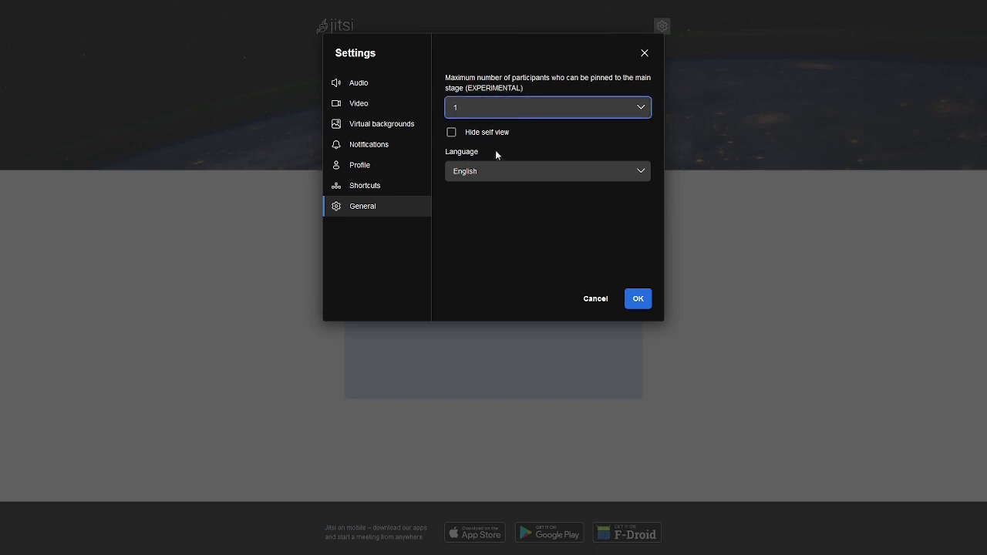
click(465, 170)
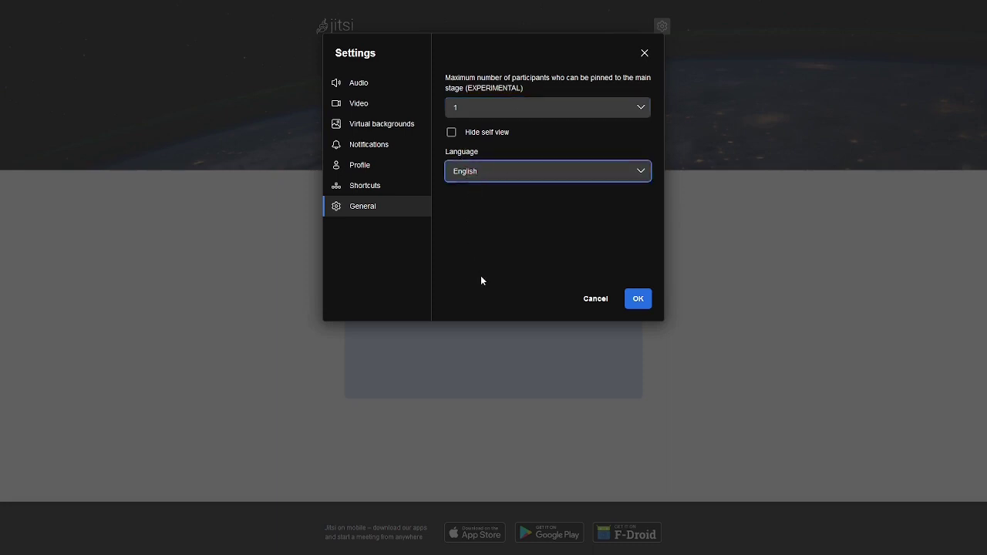
click(519, 142)
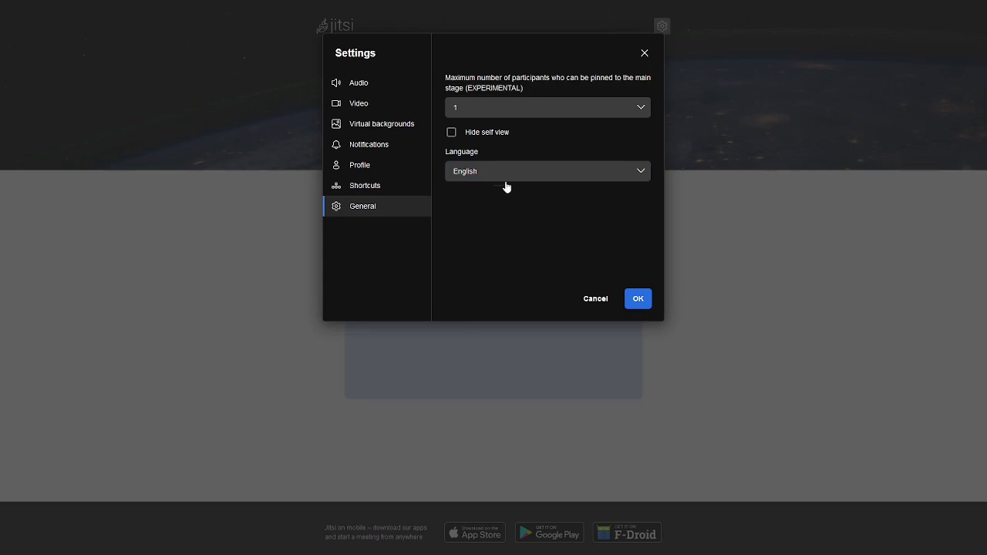
click(632, 305)
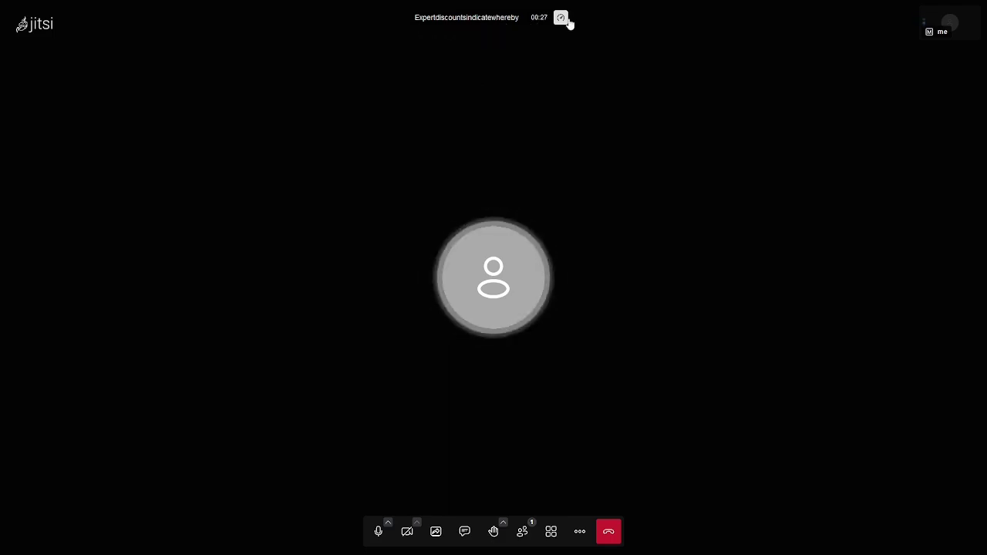
- Set the call's performance slider one level below Highest quality and try toggling the camera
click(562, 18)
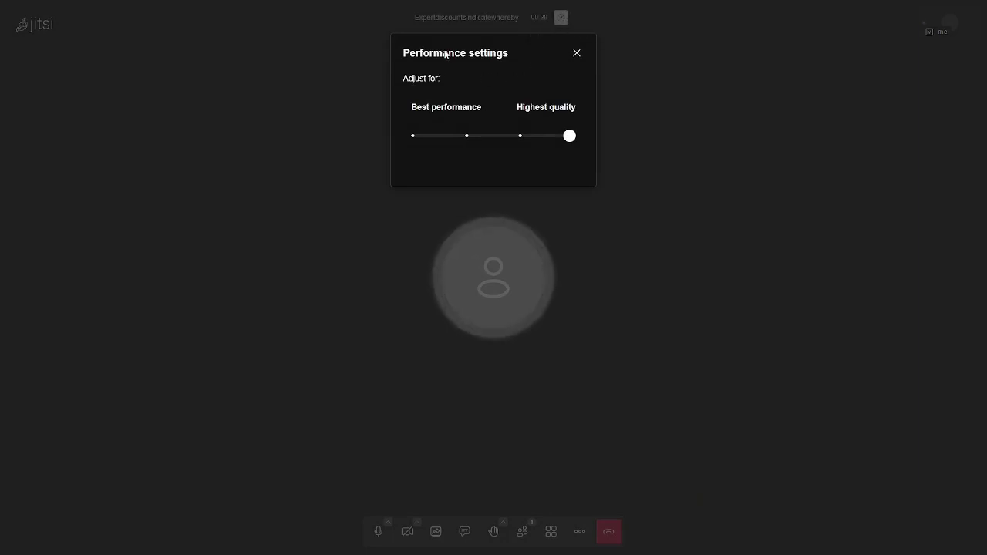
click(575, 54)
click(562, 17)
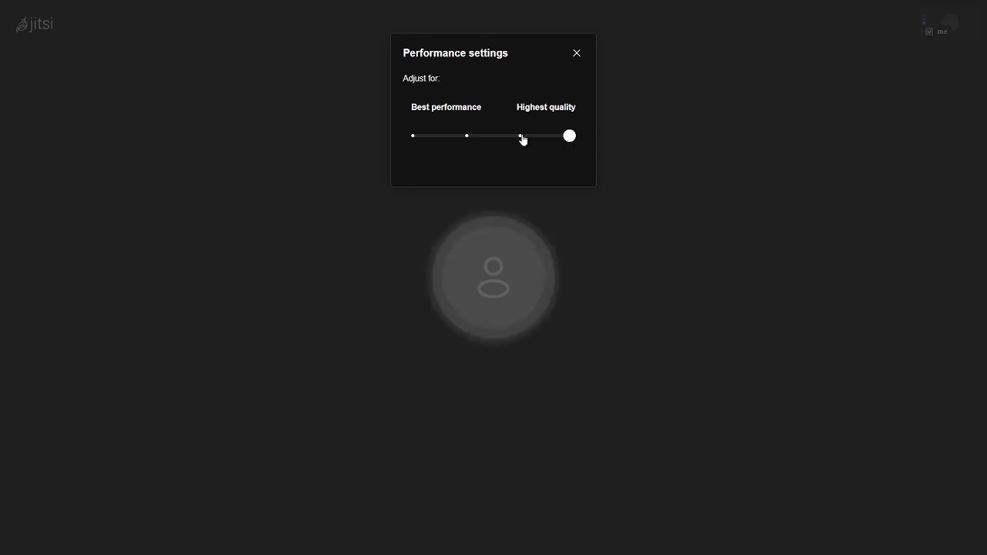
click(521, 136)
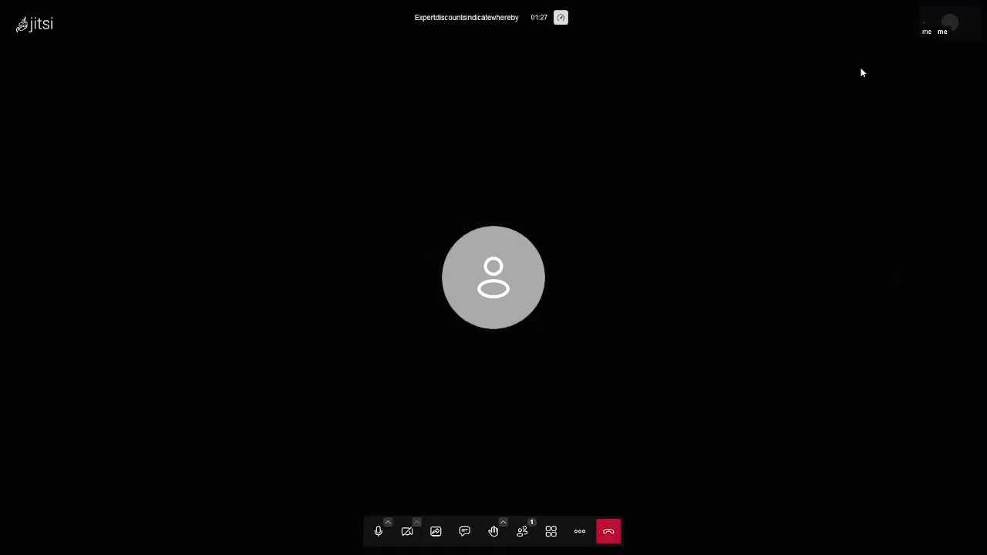
mouse_move(933, 25)
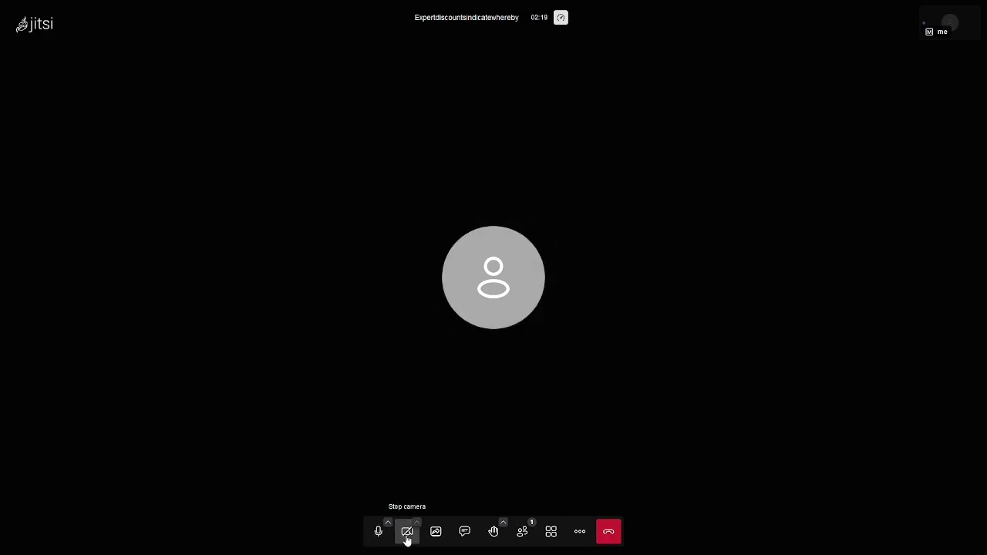
click(407, 539)
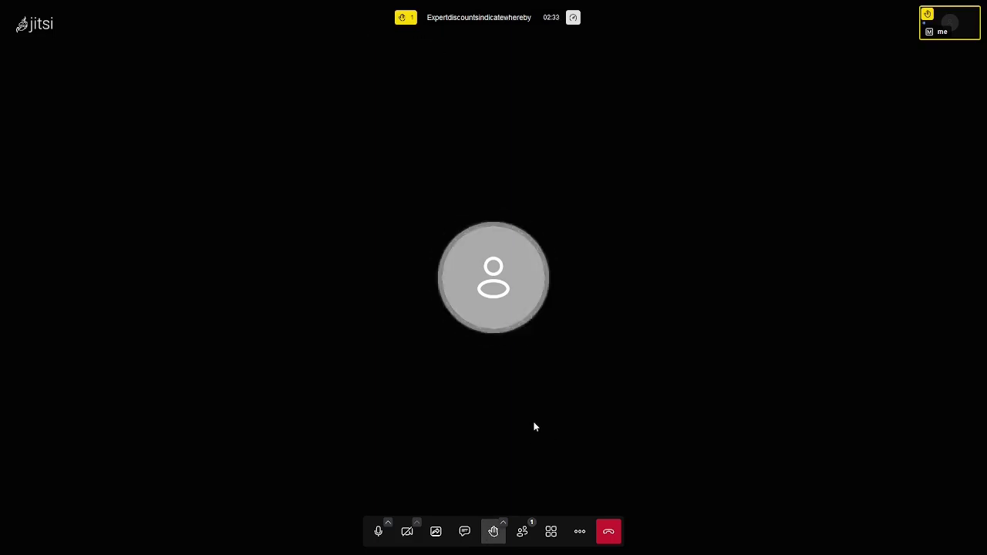
- Open the participant list and copy the meeting link from the invitation options
click(523, 532)
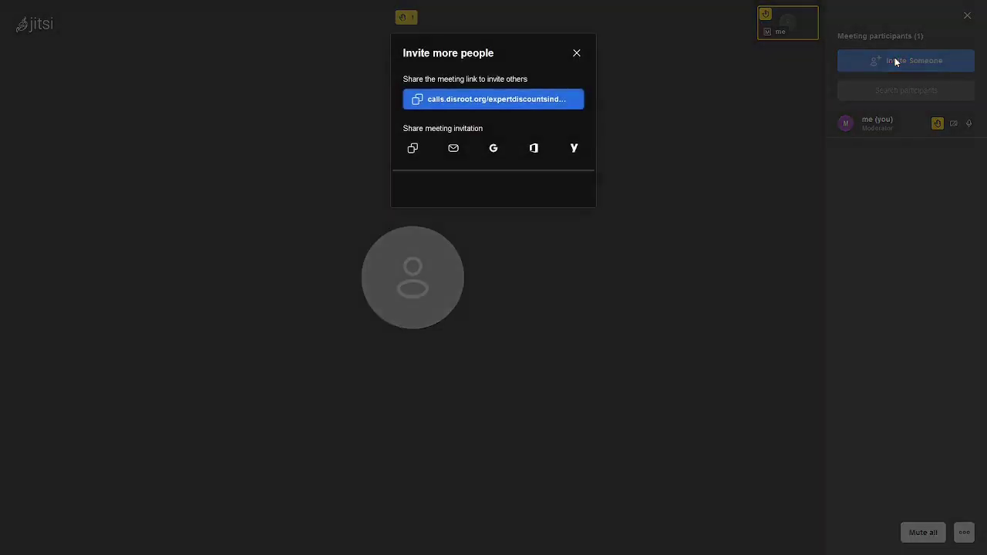
click(463, 102)
click(577, 54)
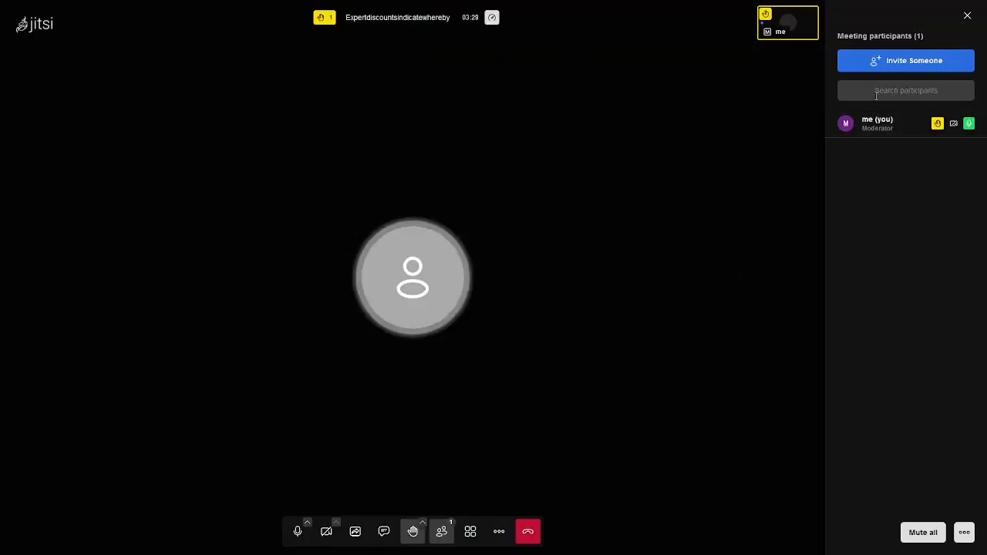
- Check the participant search, mute everyone in the meeting and stop everyone's video
click(883, 90)
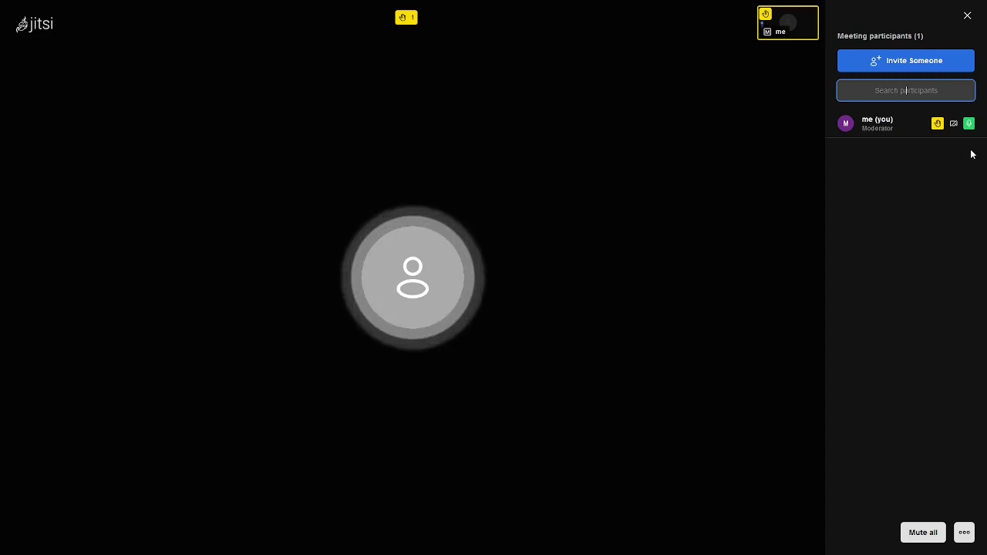
click(934, 537)
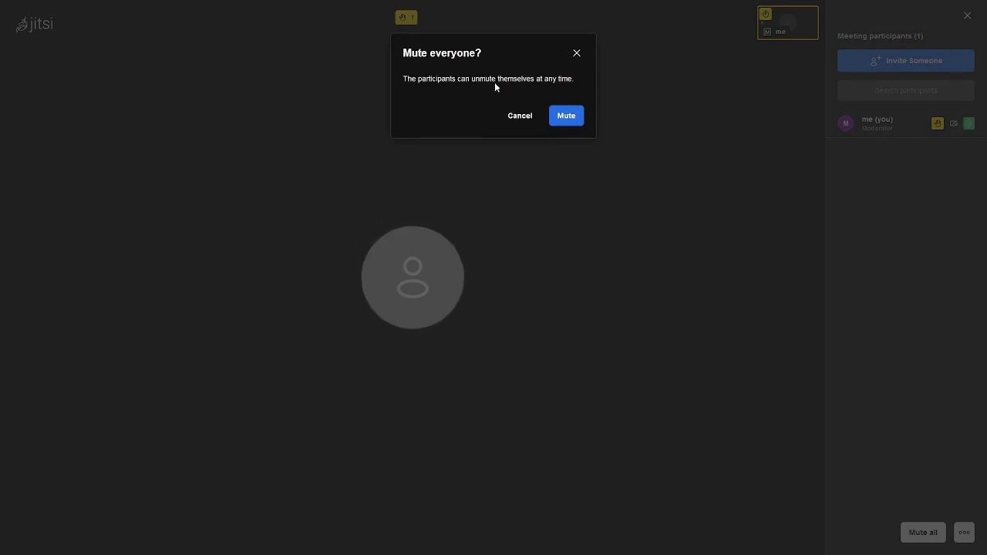
click(566, 121)
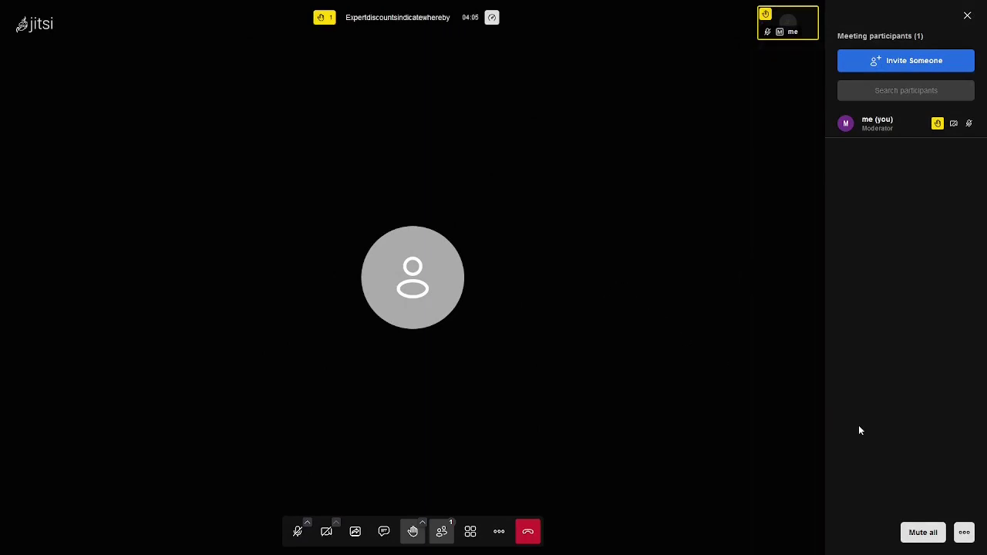
click(964, 534)
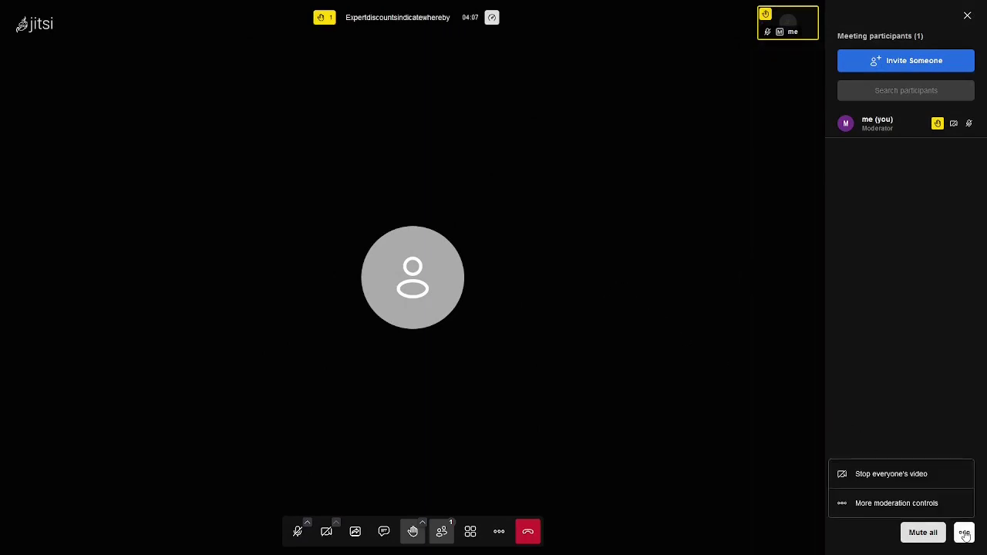
click(894, 475)
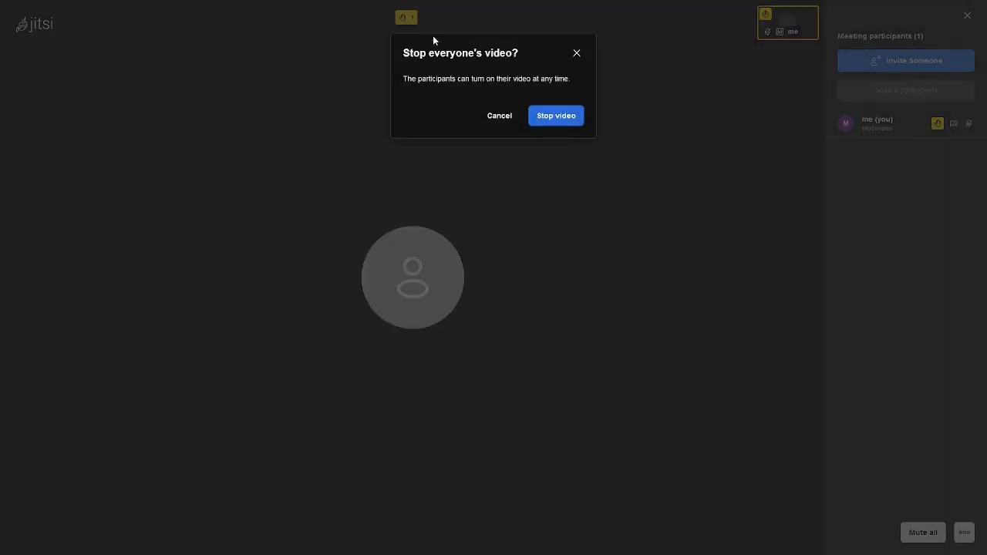
click(552, 119)
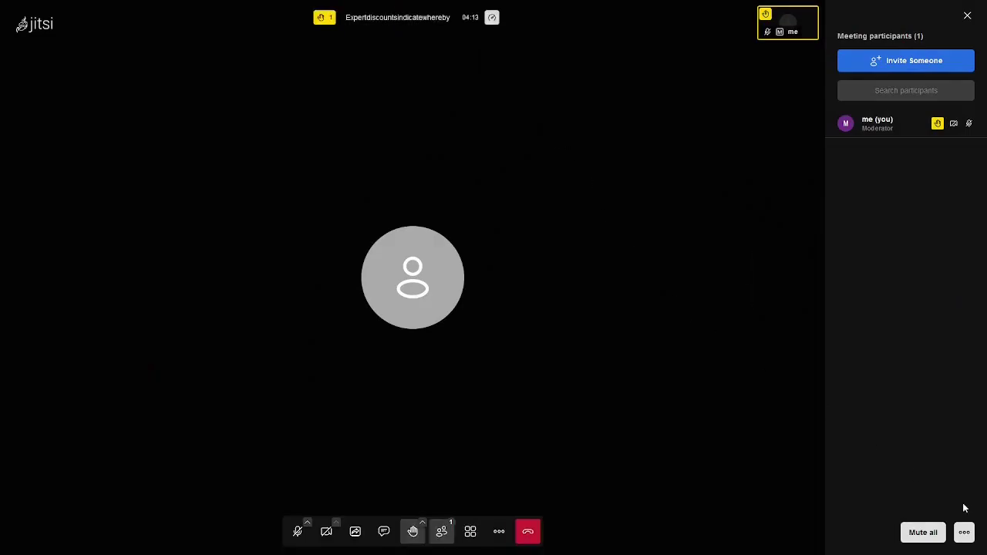
- Try the moderator options, including Everyone starts muted and Everyone starts hidden, and discard the changes
click(964, 532)
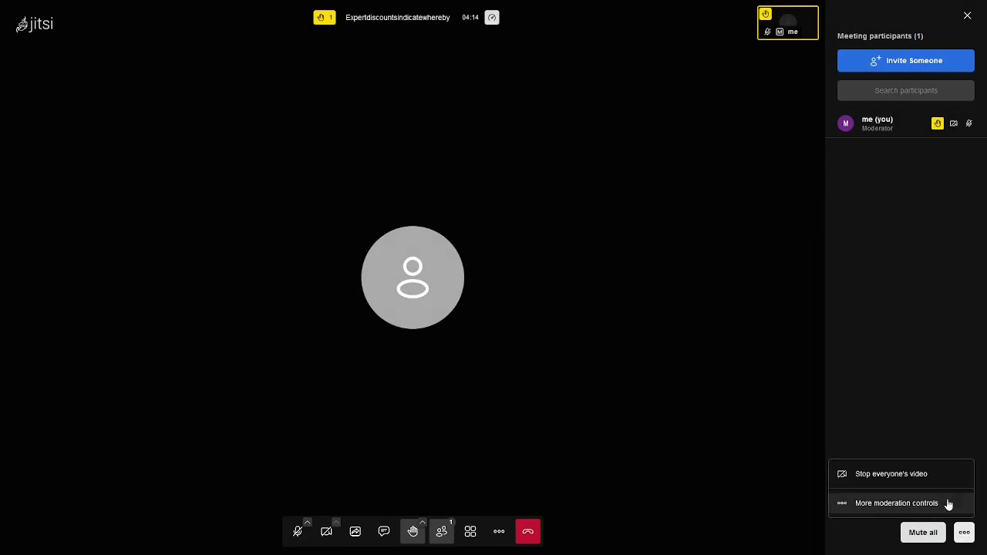
click(868, 509)
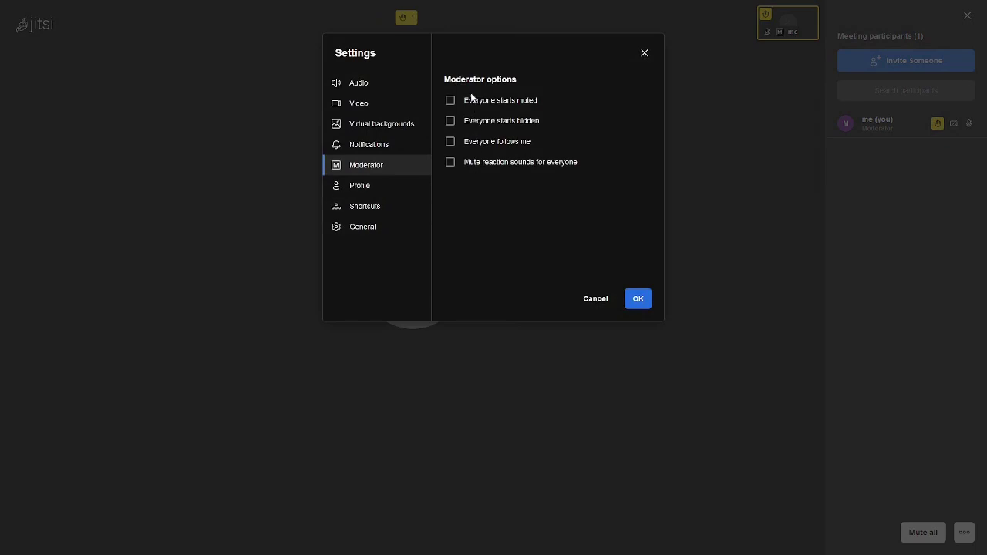
click(496, 122)
click(477, 165)
click(476, 163)
click(477, 141)
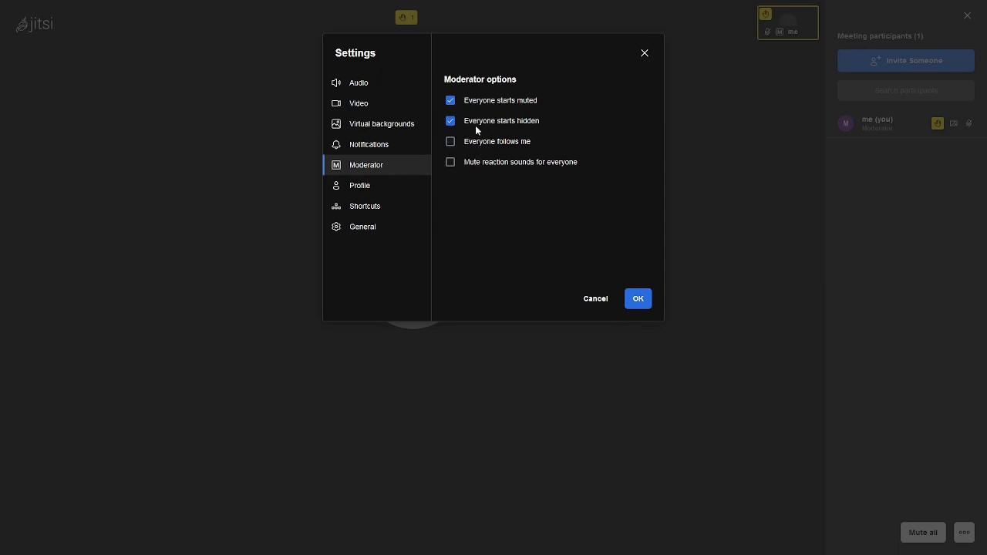
click(595, 300)
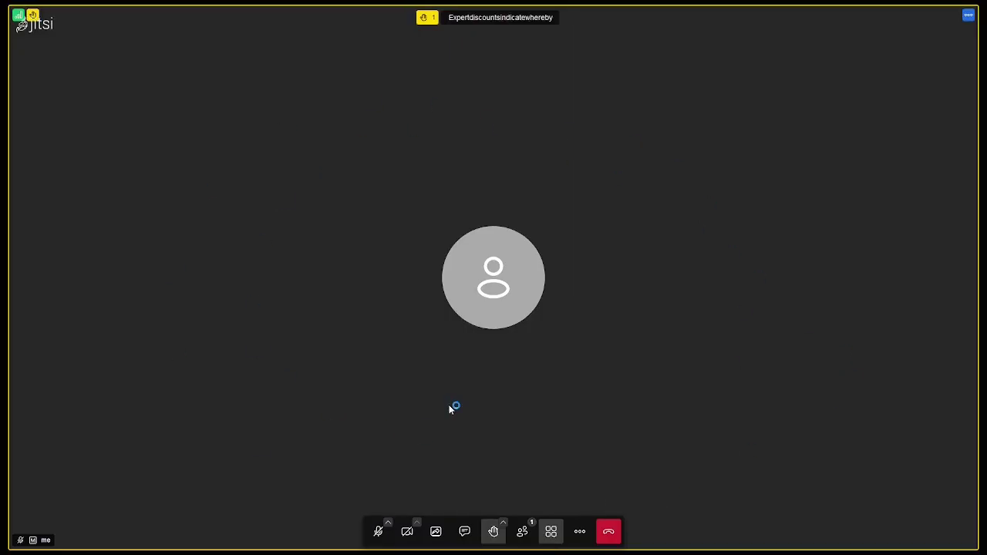
- Review the meeting's security options for lobby mode and password protection
click(580, 532)
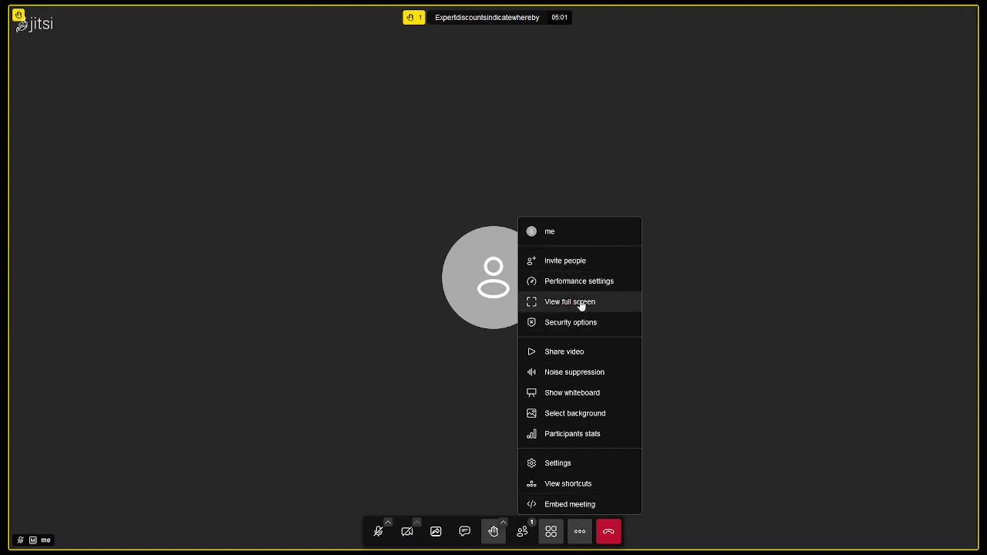
click(569, 327)
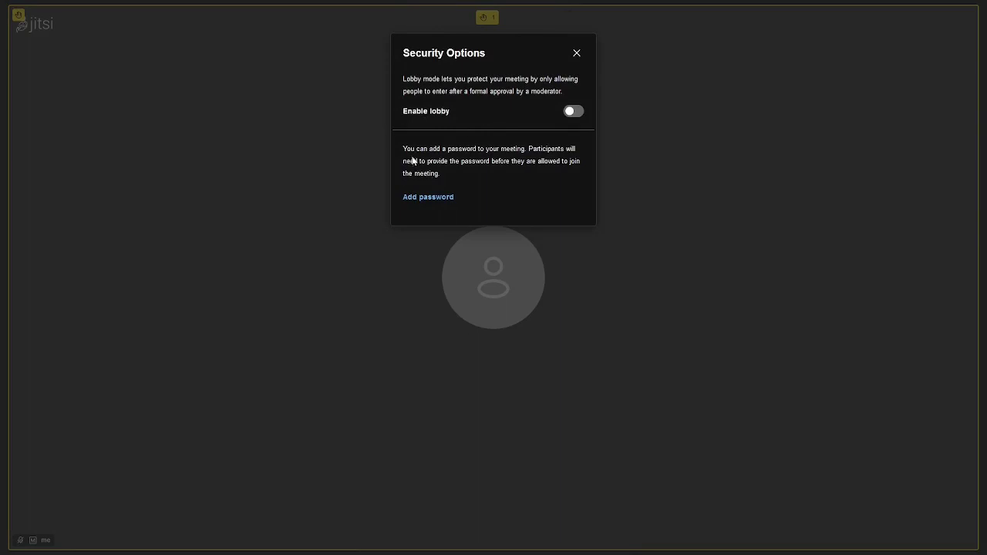
click(576, 53)
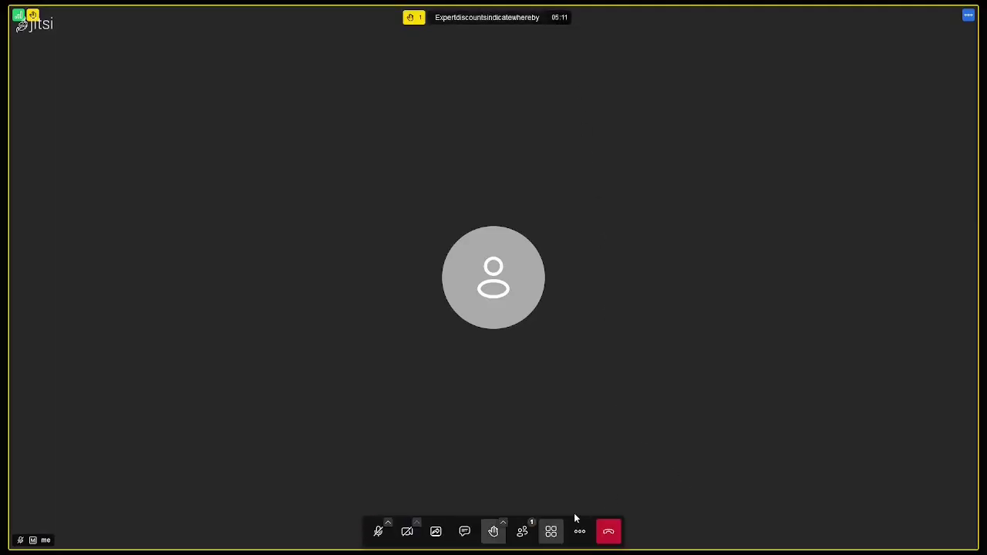
- Try to select a virtual background, and show and hide the meeting whiteboard
click(579, 531)
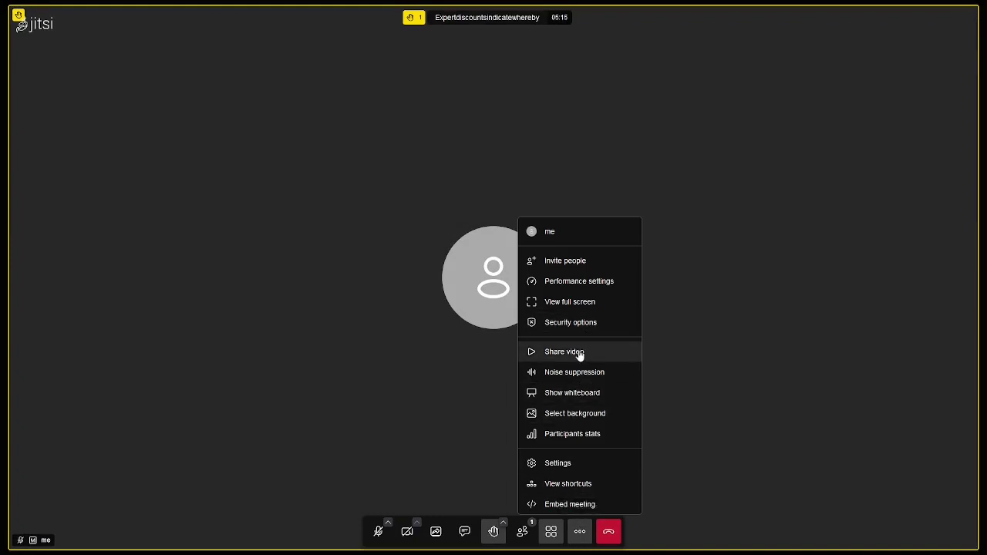
click(584, 417)
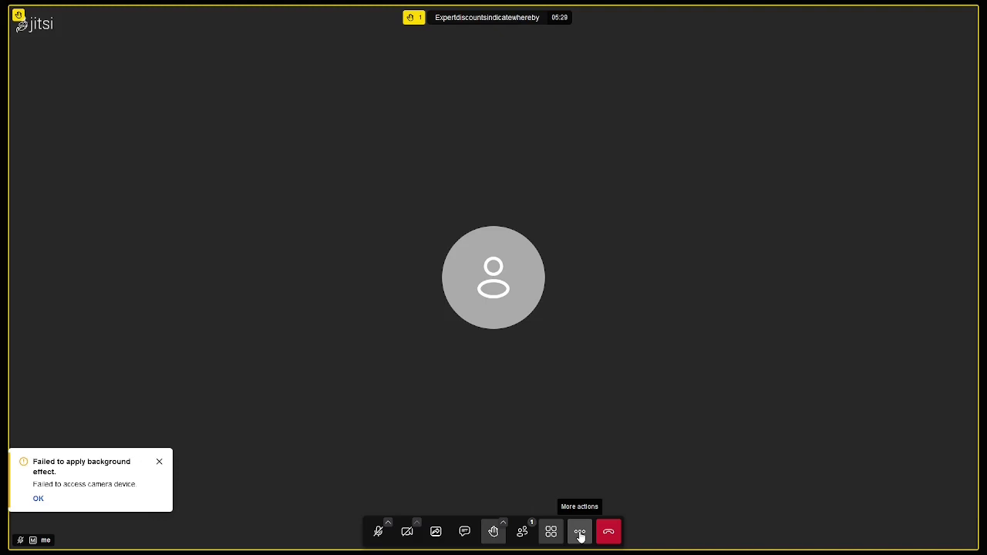
click(580, 534)
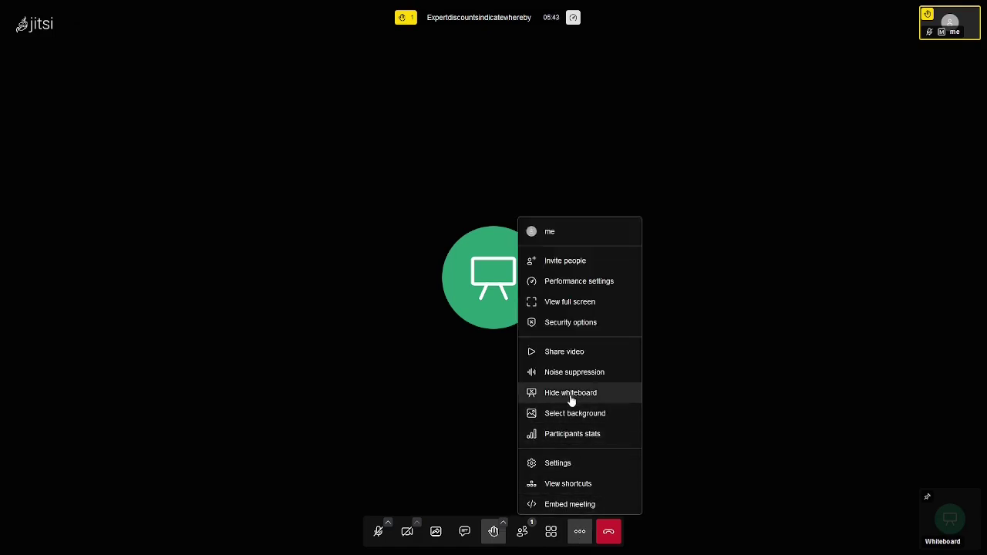
click(568, 395)
- View the participants stats and check the participant search and speaker time list
click(580, 533)
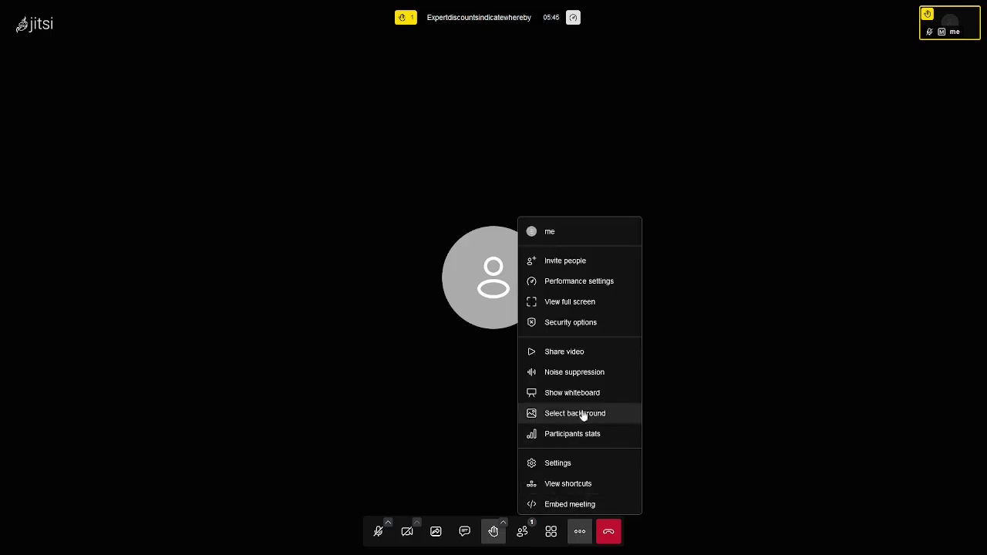
click(572, 436)
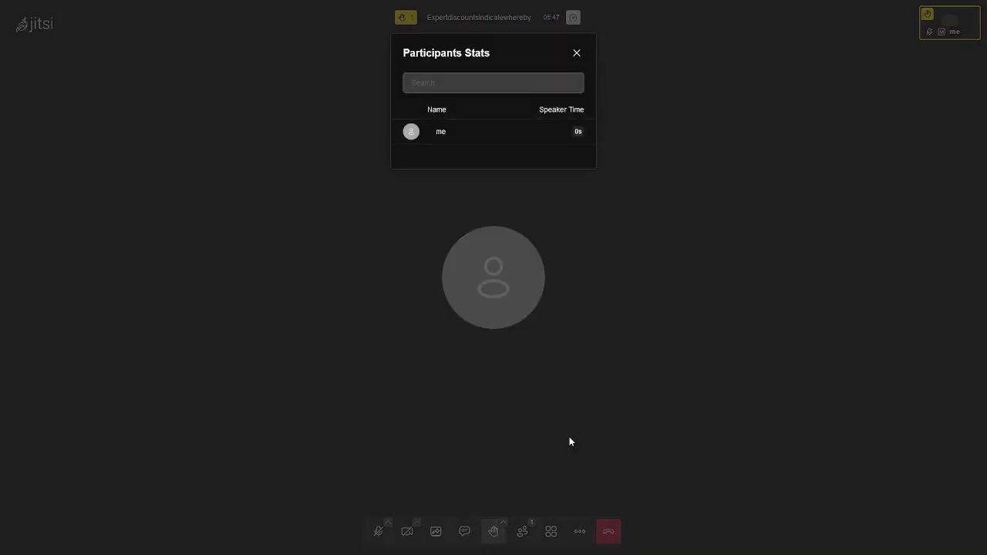
click(443, 78)
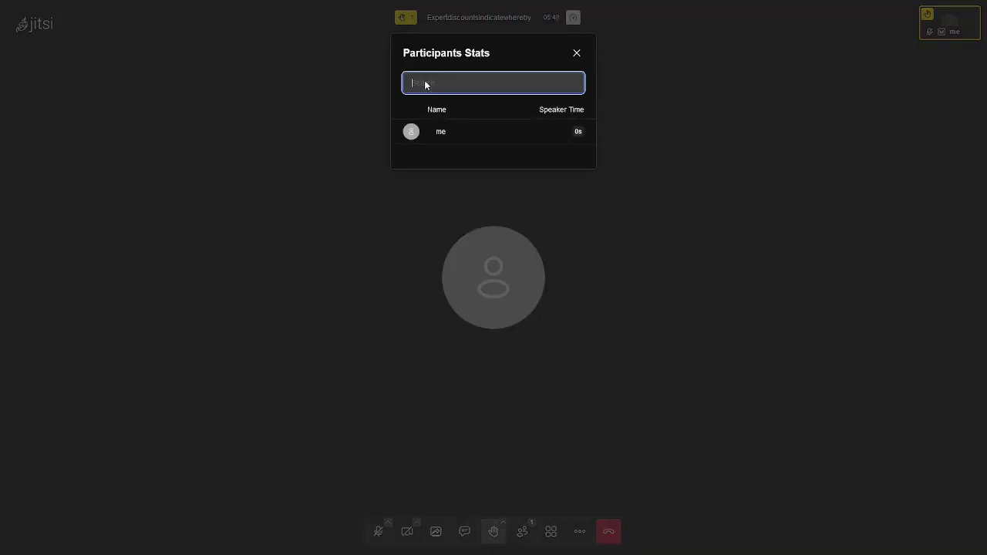
click(460, 142)
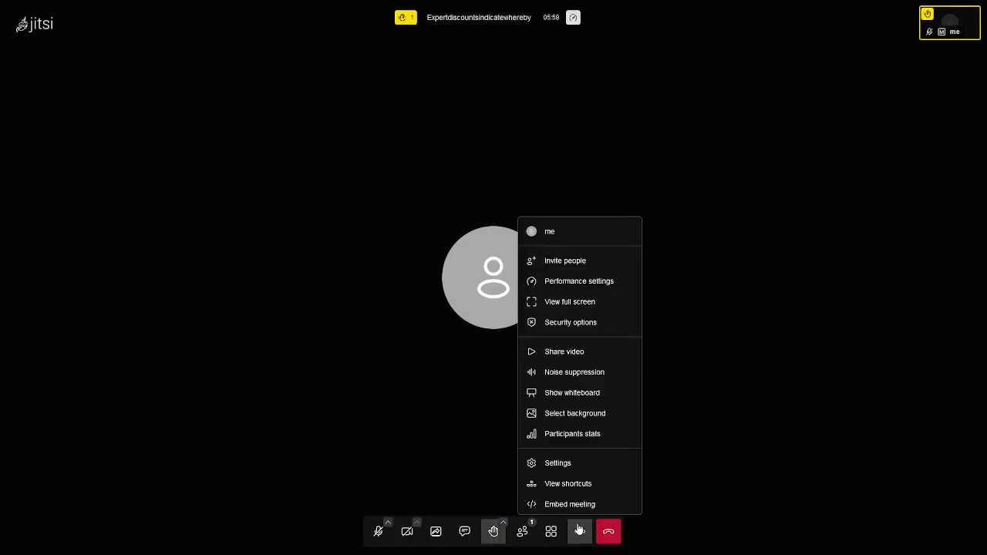
- Review the in-call audio, video, notification, moderator, profile and shortcut settings, and view the shortcuts from the meeting's additional actions
click(561, 464)
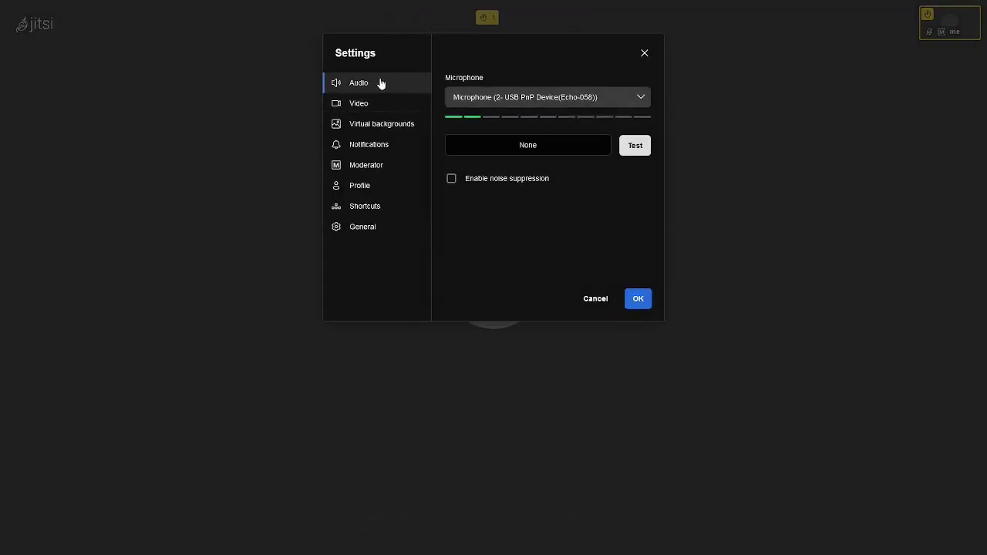
click(377, 103)
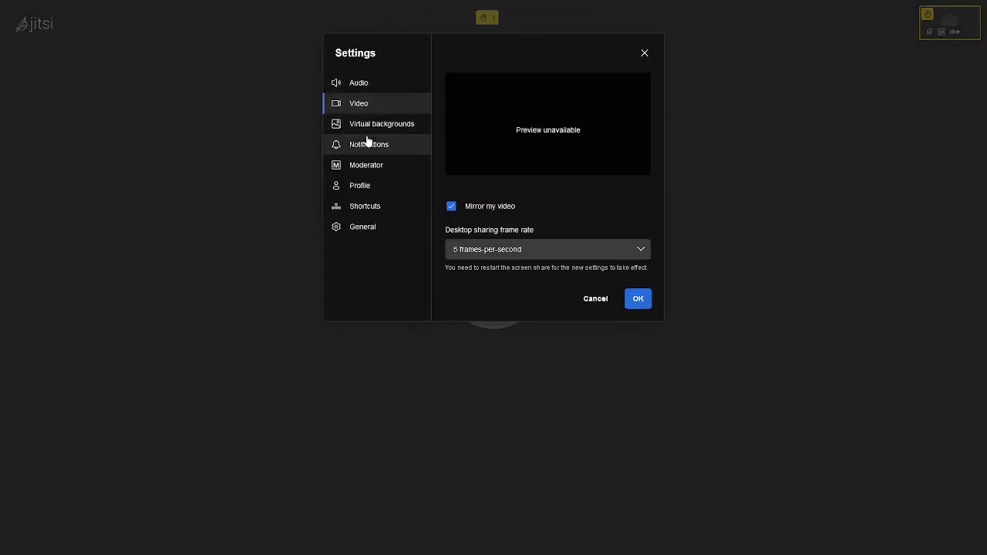
click(369, 144)
click(368, 165)
click(363, 185)
click(367, 206)
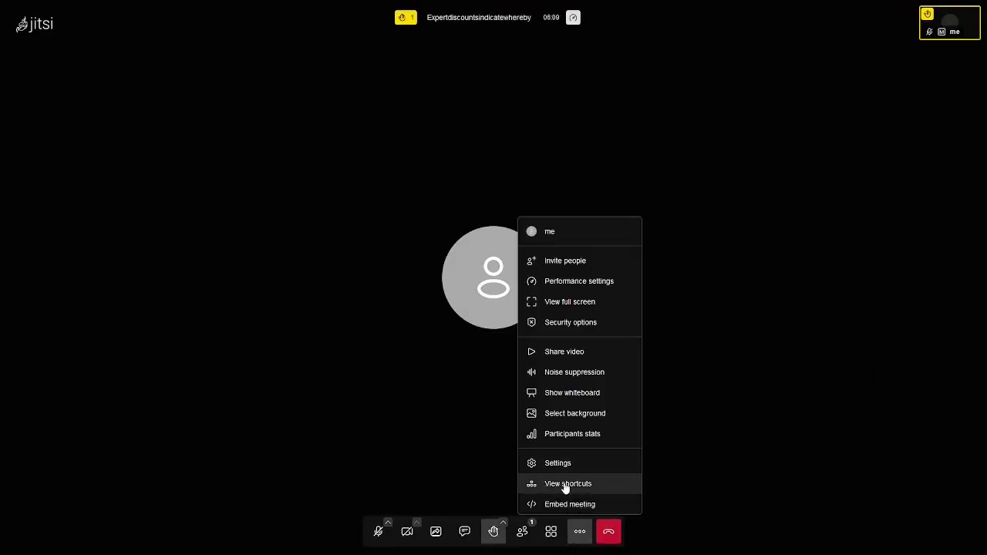
click(561, 483)
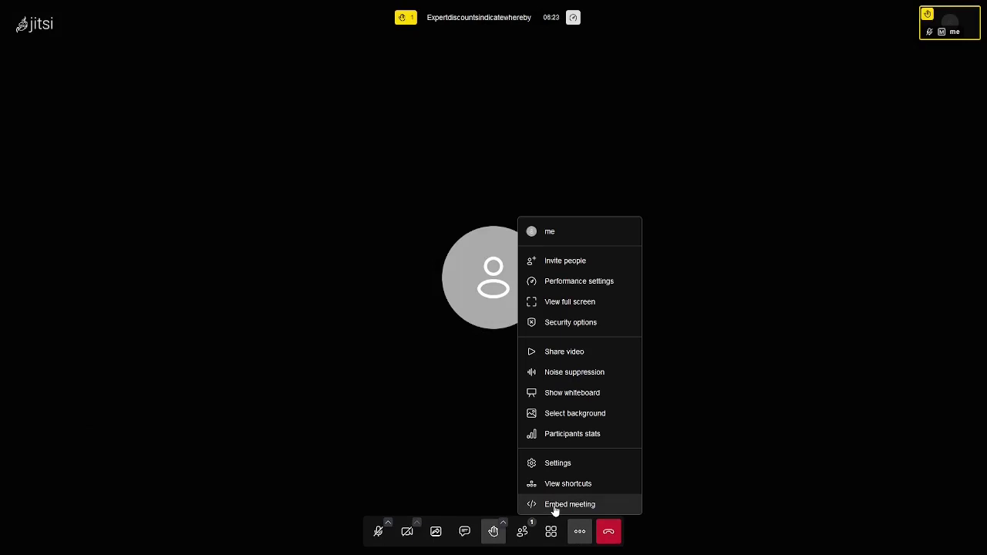
- View the embed code for the meeting and copy the iframe snippet
click(555, 507)
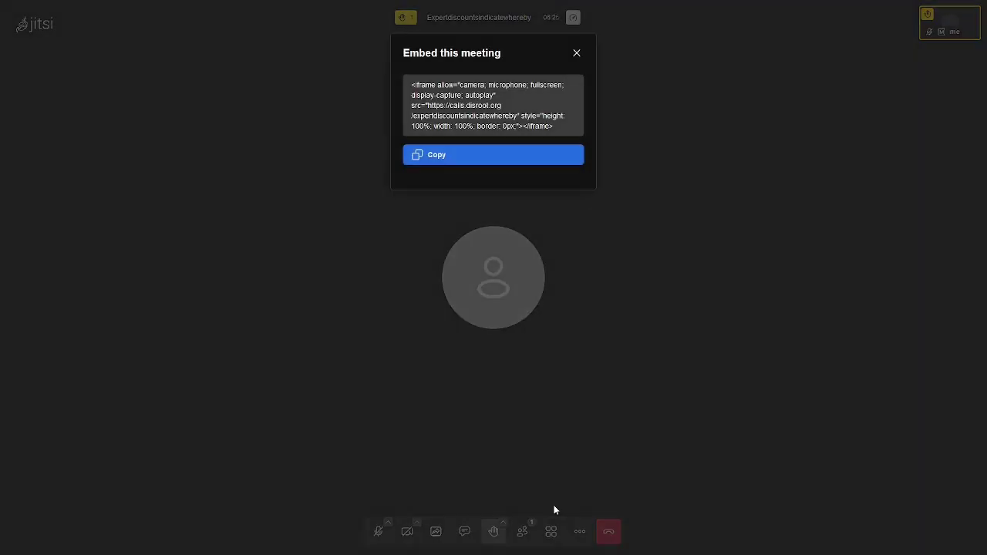
click(460, 92)
key(ctrl+a)
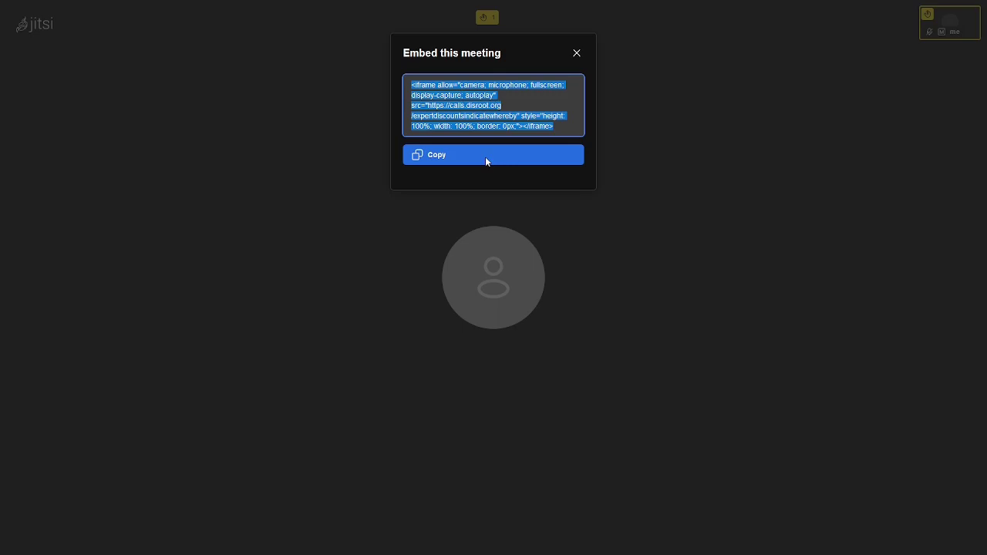
click(394, 222)
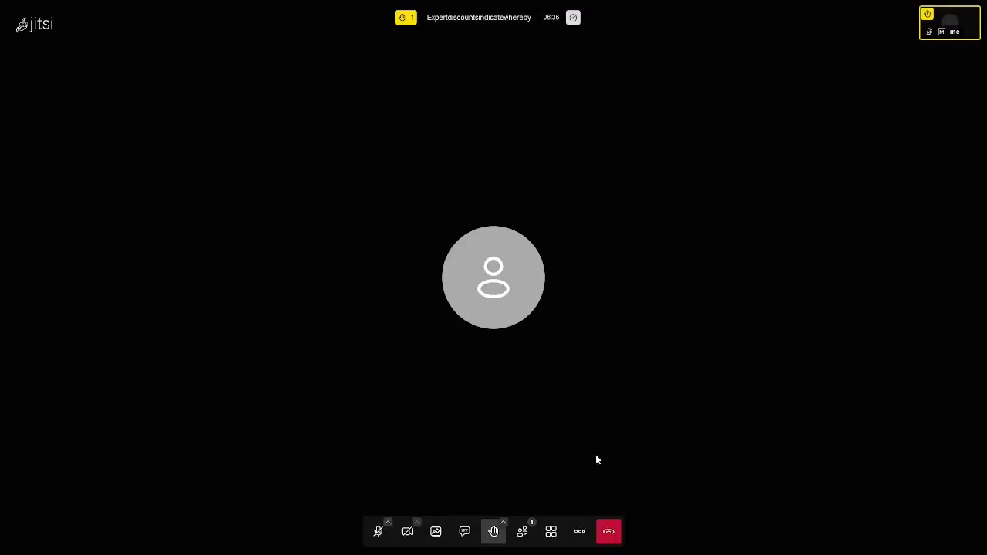
click(582, 536)
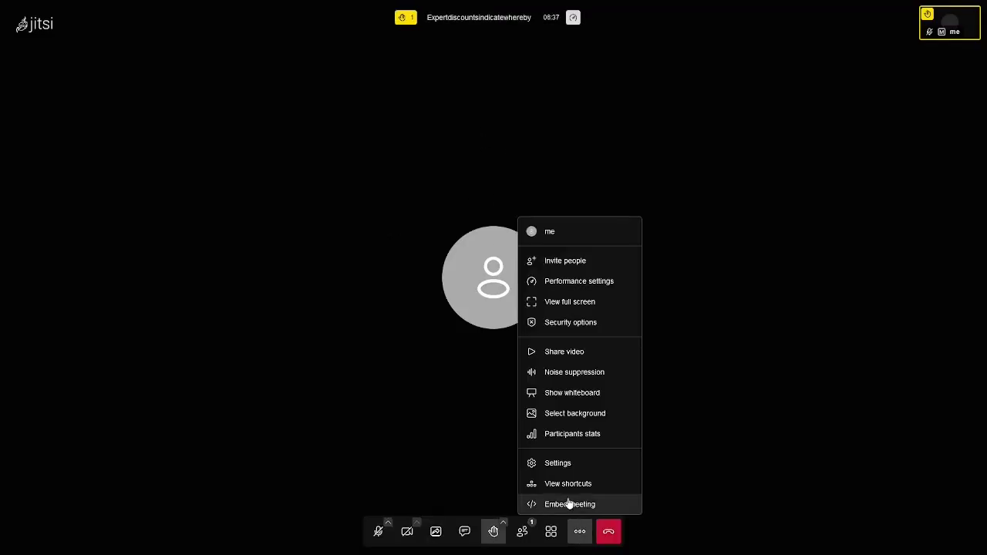
click(558, 503)
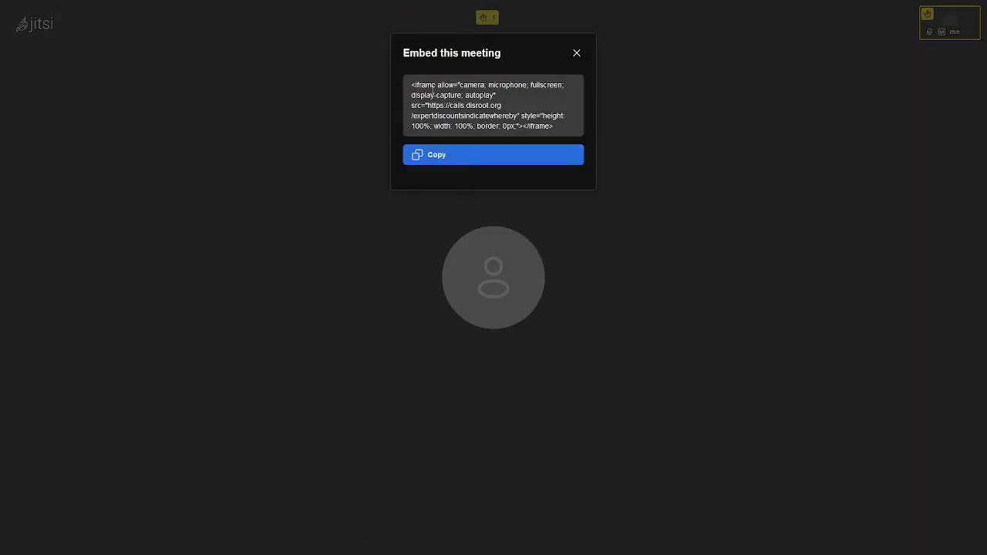
double_click(433, 84)
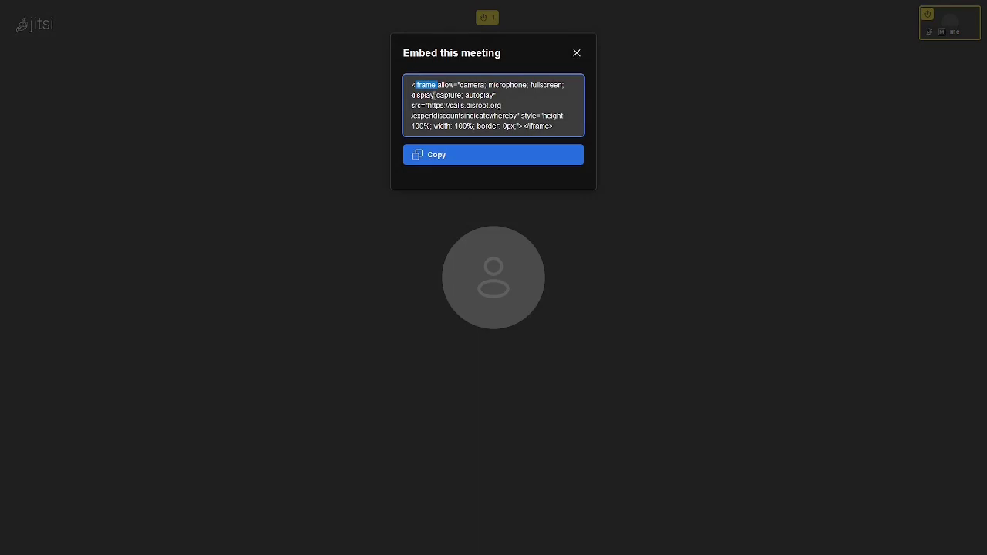
click(446, 158)
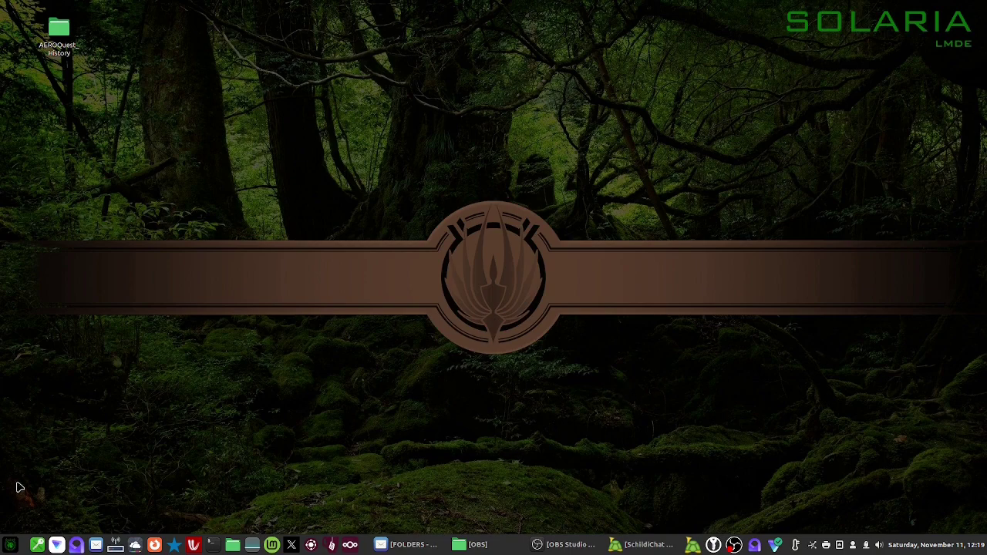
- Search Software Manager for jitsi and review the details page of the Jitsi Meet package
click(6, 546)
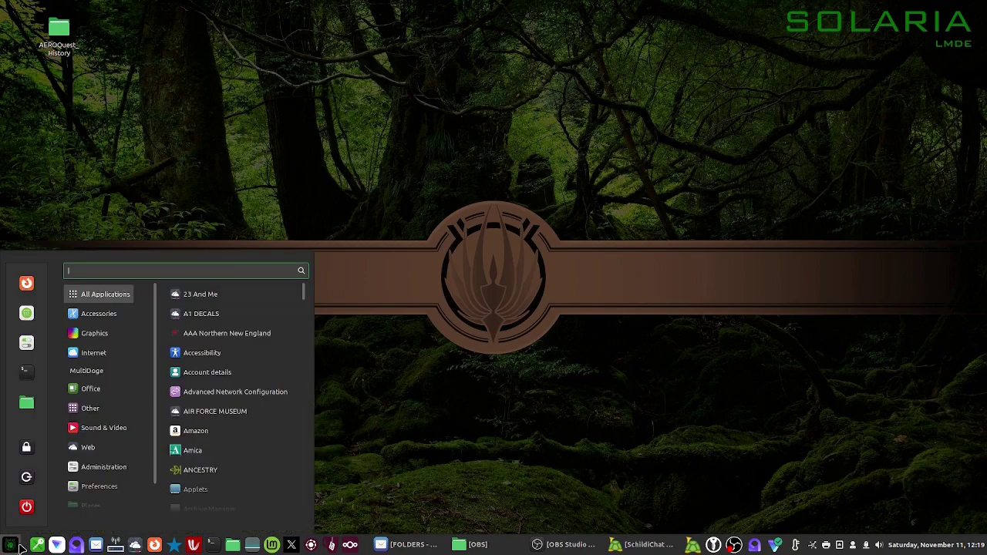
click(27, 316)
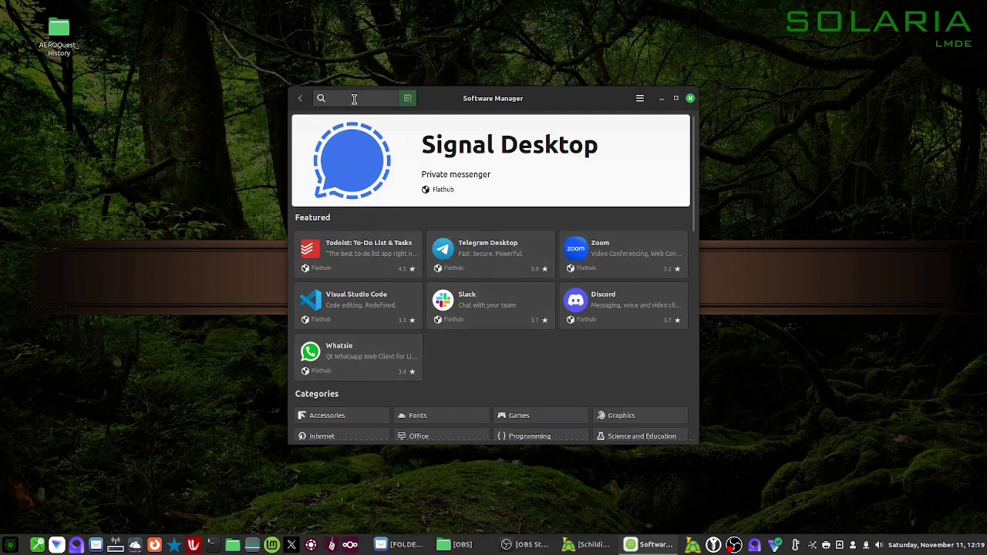
text(jitsi)
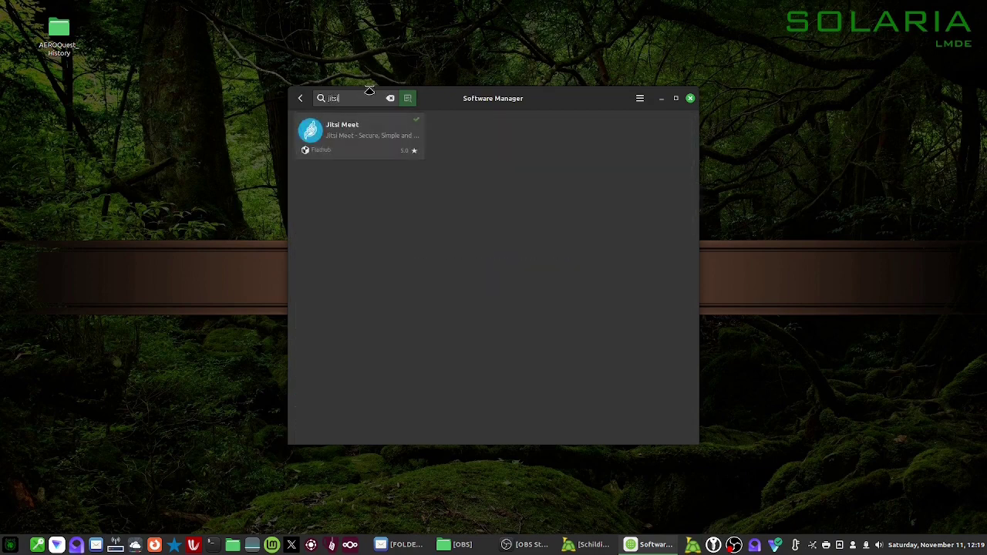
click(342, 144)
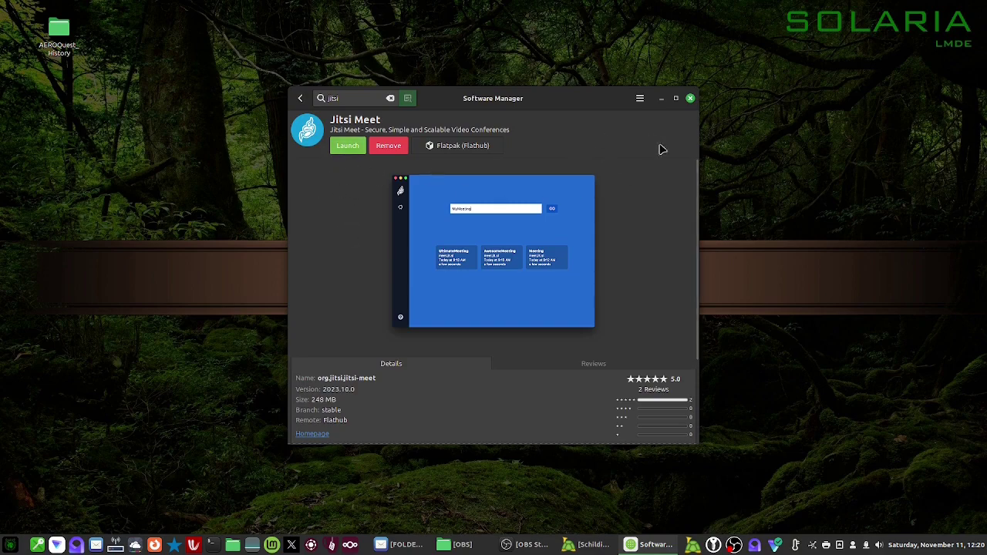
click(691, 101)
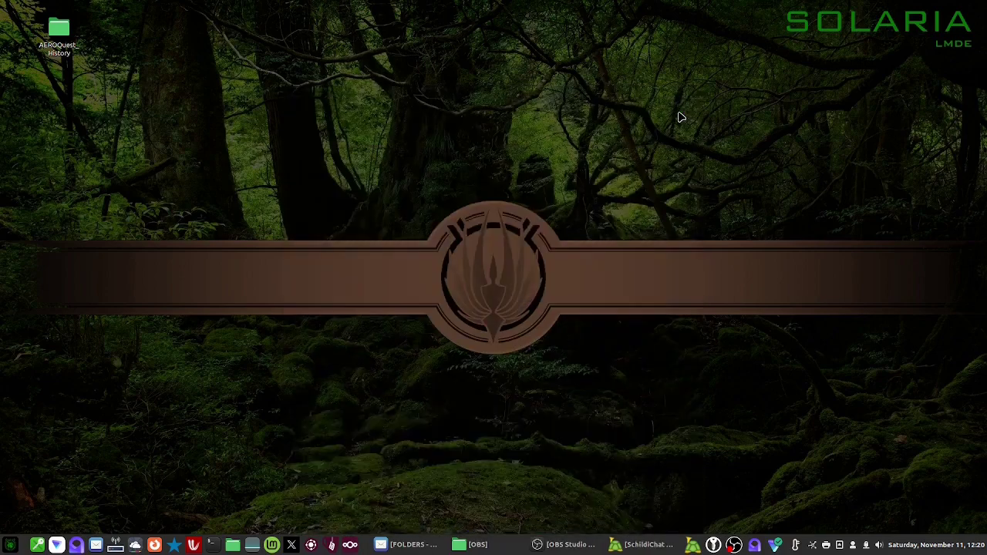
- Find and launch the installed Jitsi Meet desktop application
key(super)
text(jitsi)
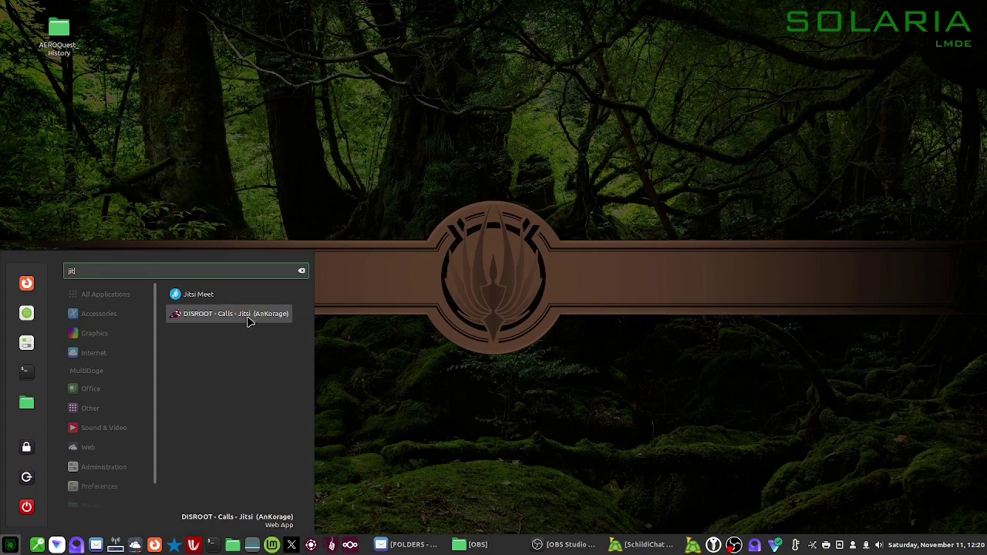
click(203, 294)
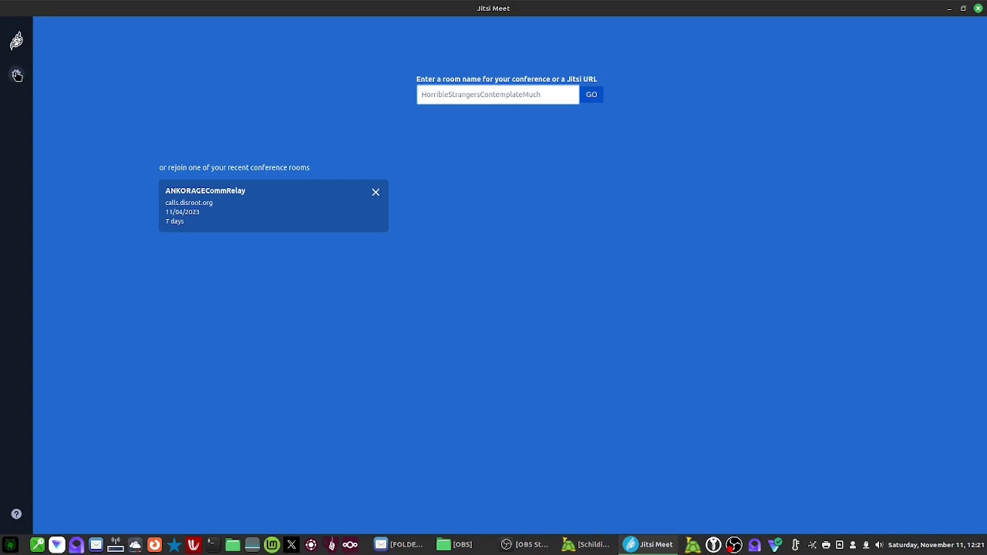
- Review the desktop client's server URL, timeout, window and gain control settings, and check its help options
click(16, 76)
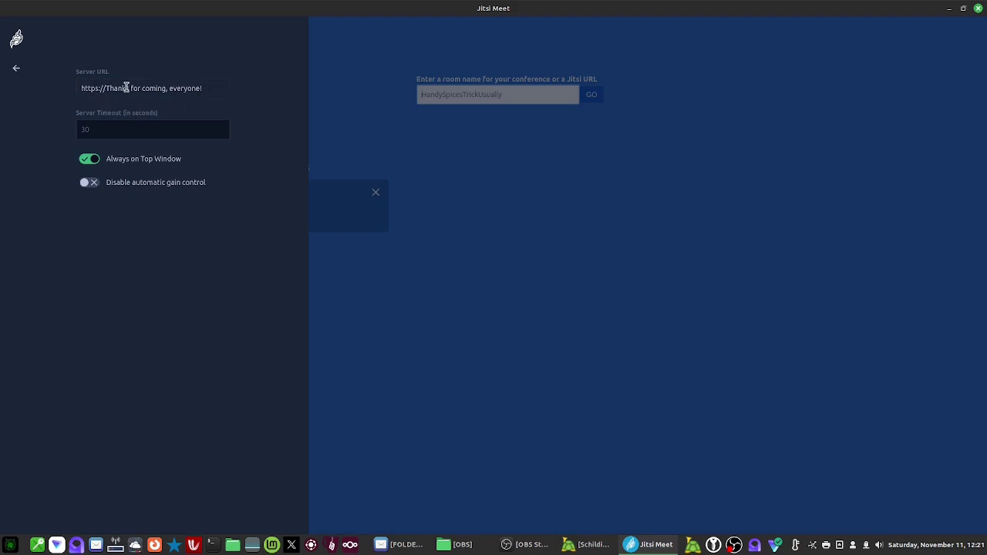
click(127, 88)
click(84, 128)
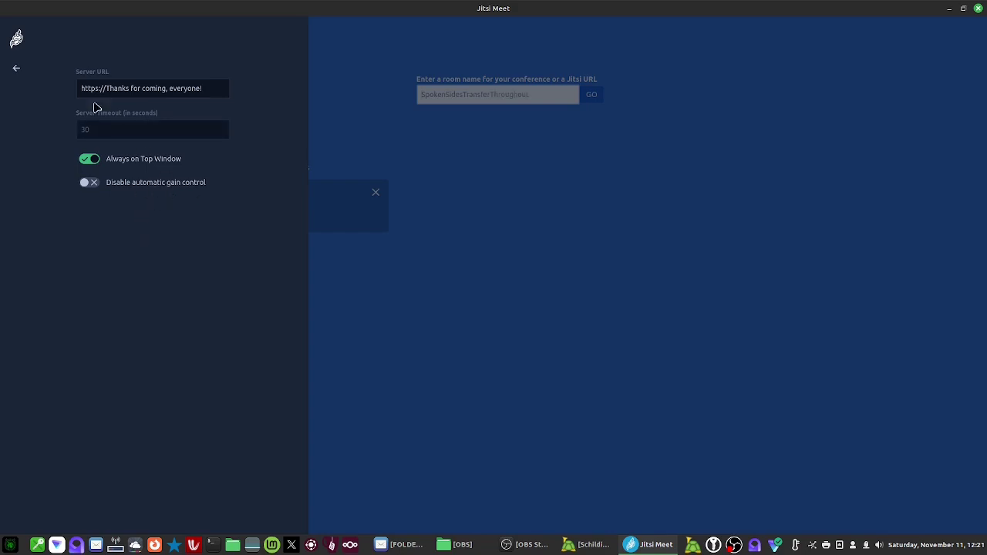
click(16, 68)
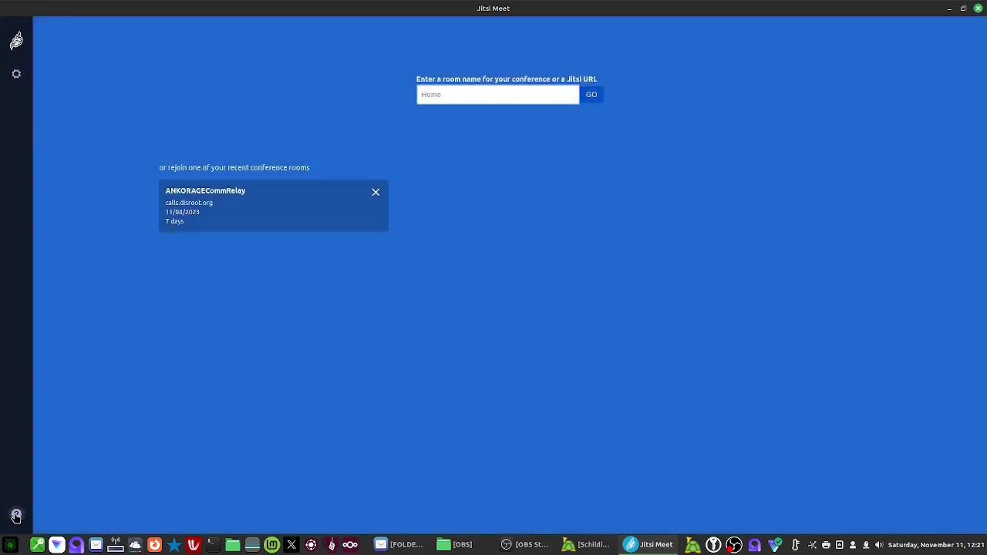
click(16, 516)
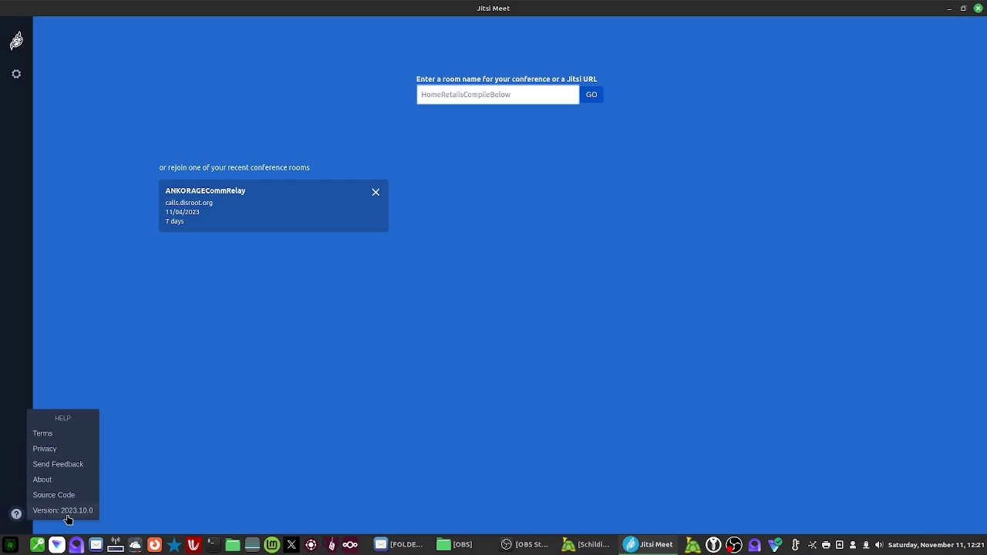
click(284, 387)
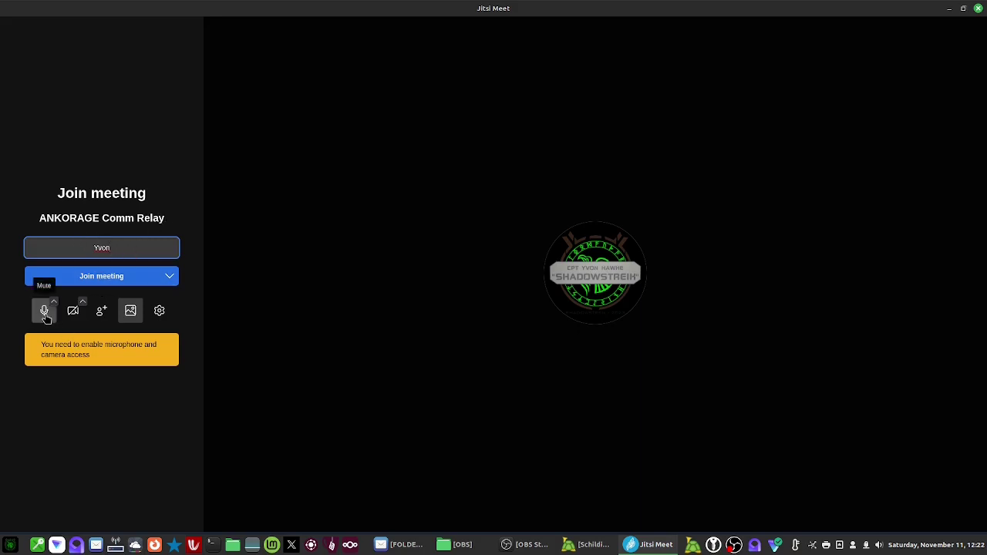
- Check the camera control and audio settings on the join page of the ANKORAGE Comm Relay meeting
click(73, 310)
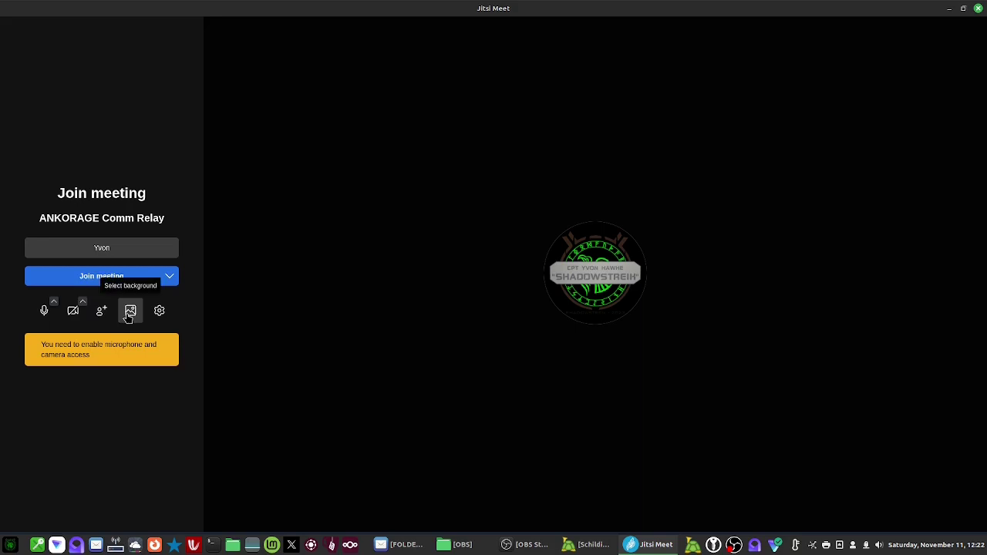
click(159, 313)
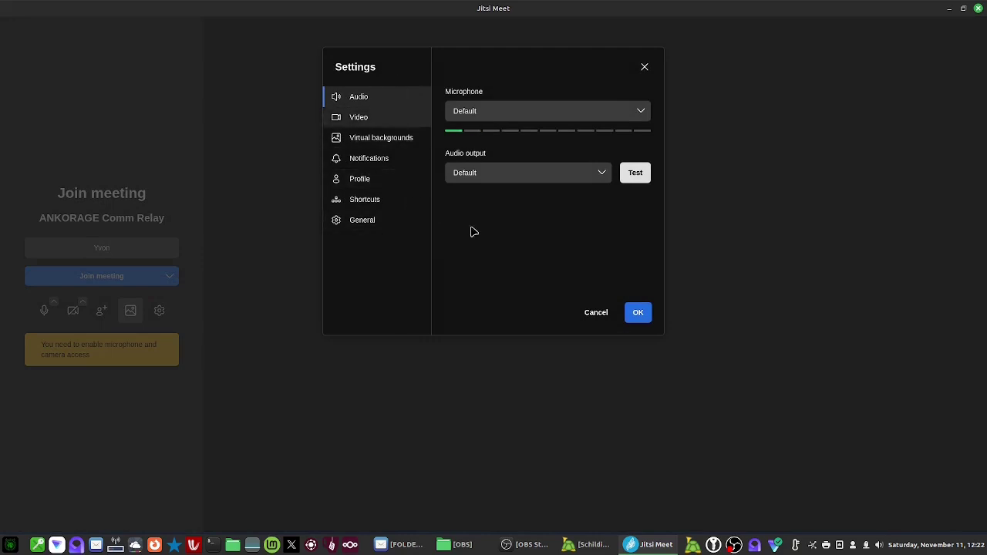
click(598, 313)
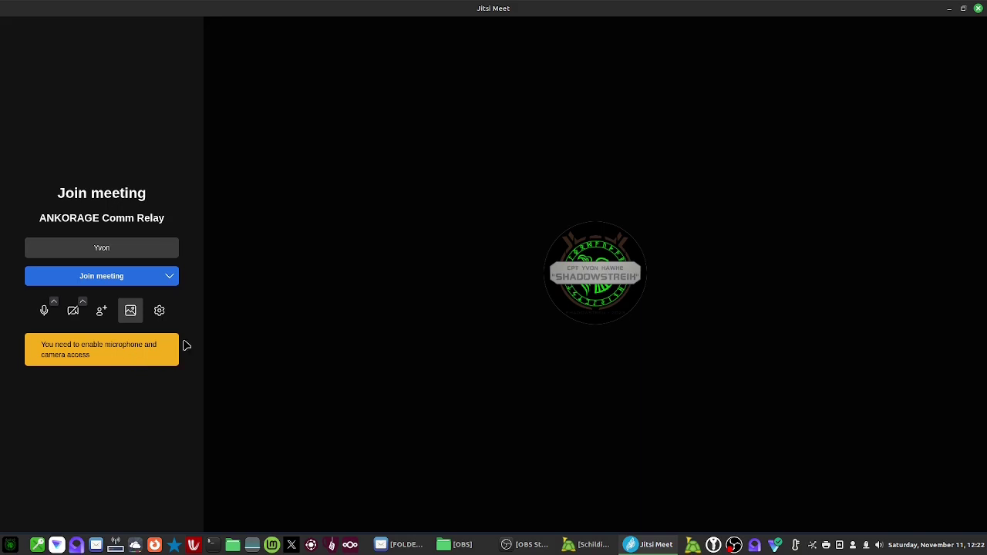
- Join the ANKORAGE Comm Relay meeting and leave the call
click(97, 277)
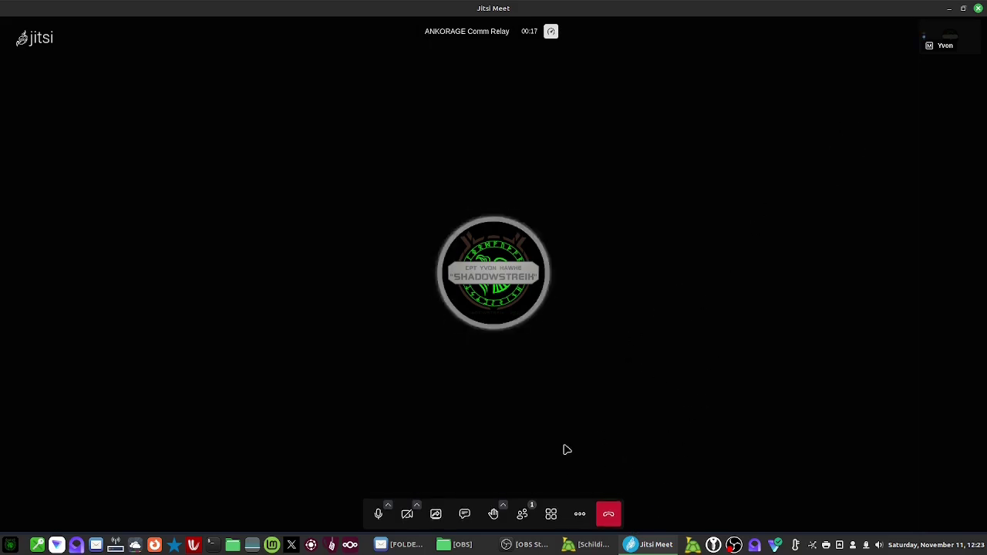
click(609, 508)
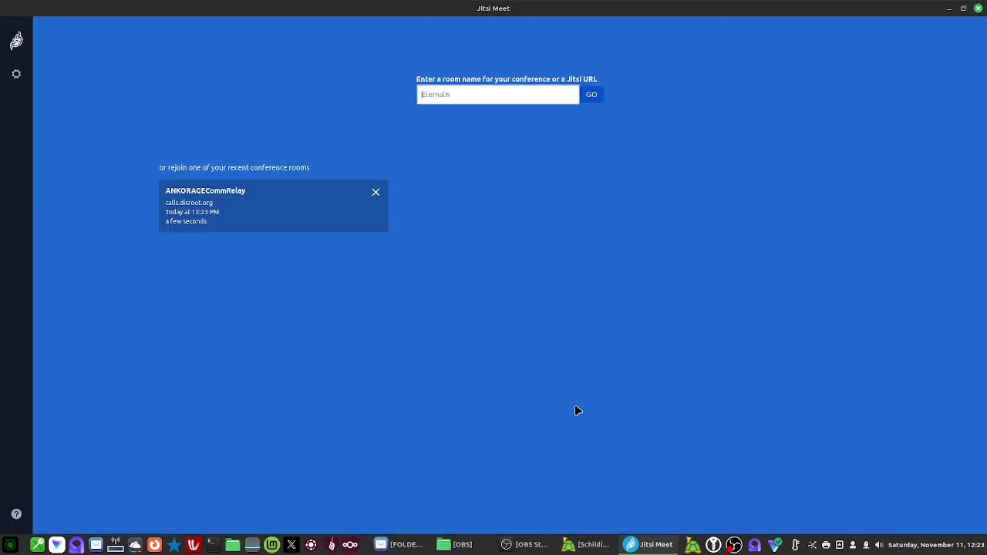